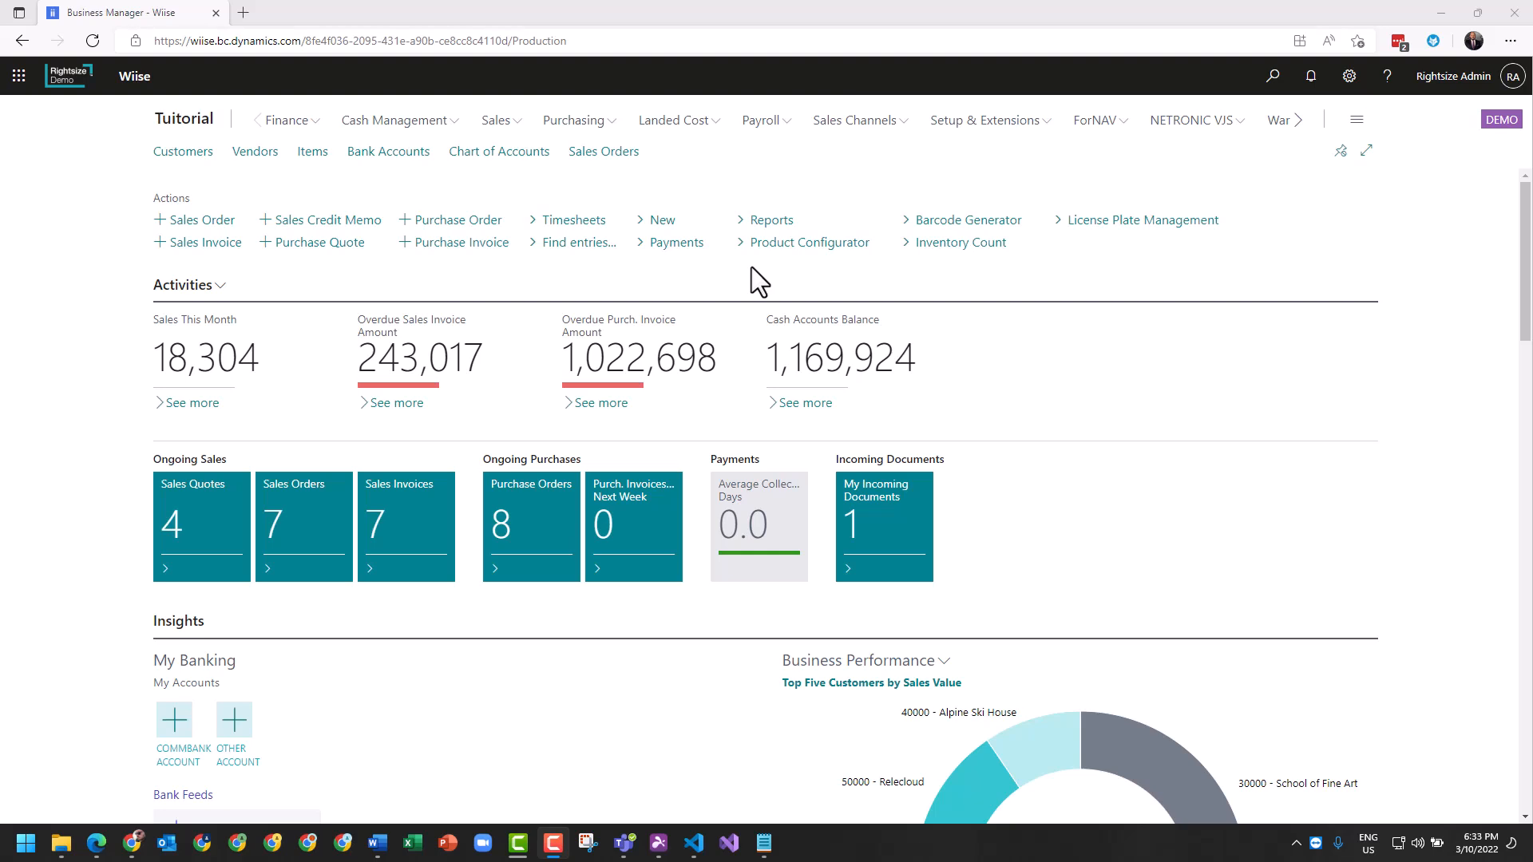
# - Open the empty Purchase CR/Adj Notes list from the Purchasing menu
pyautogui.click(586, 121)
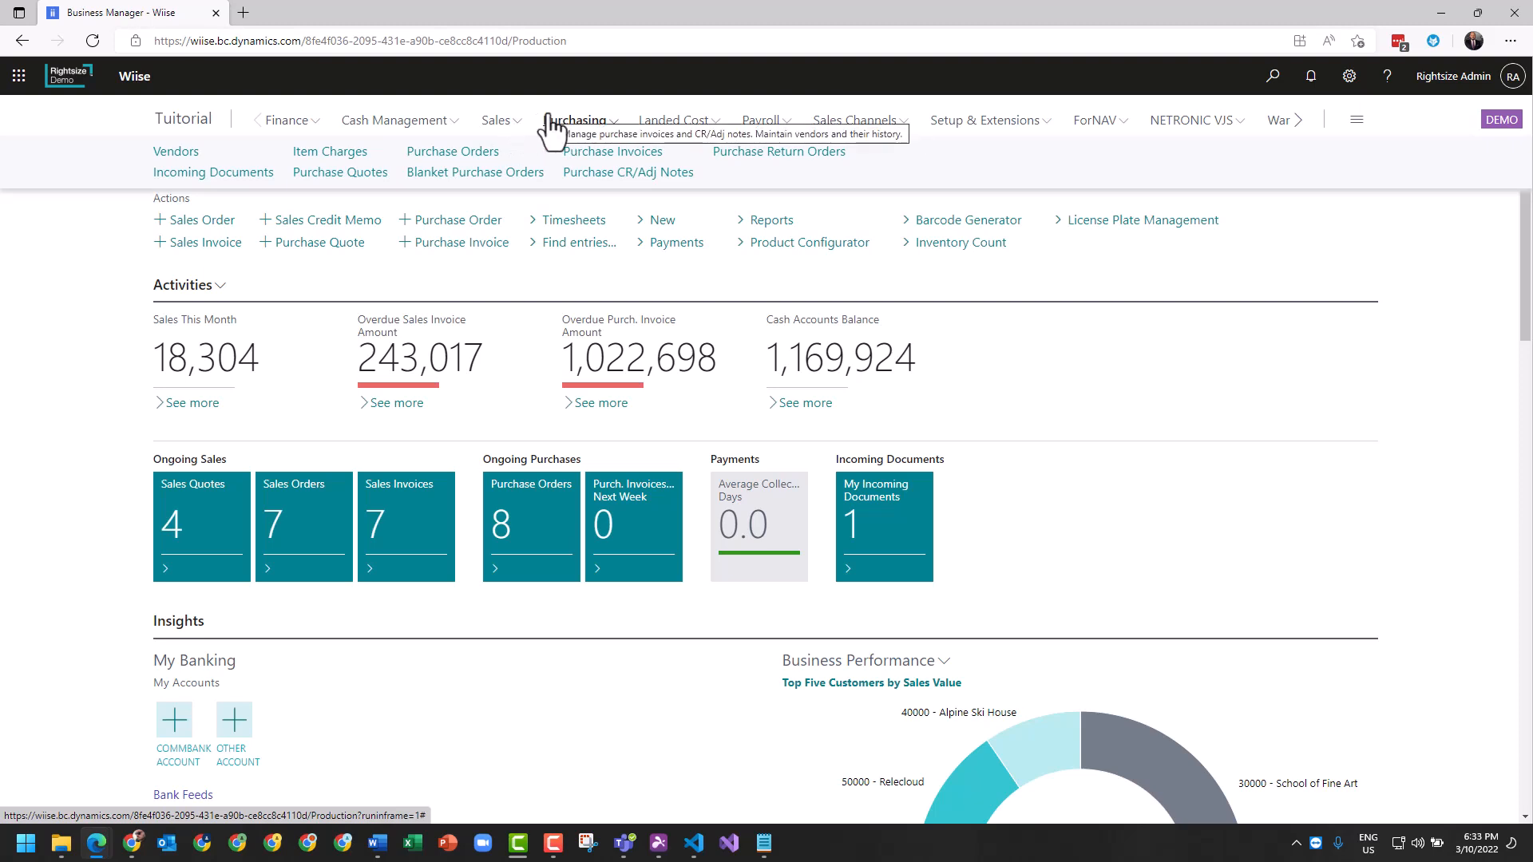
pyautogui.click(648, 190)
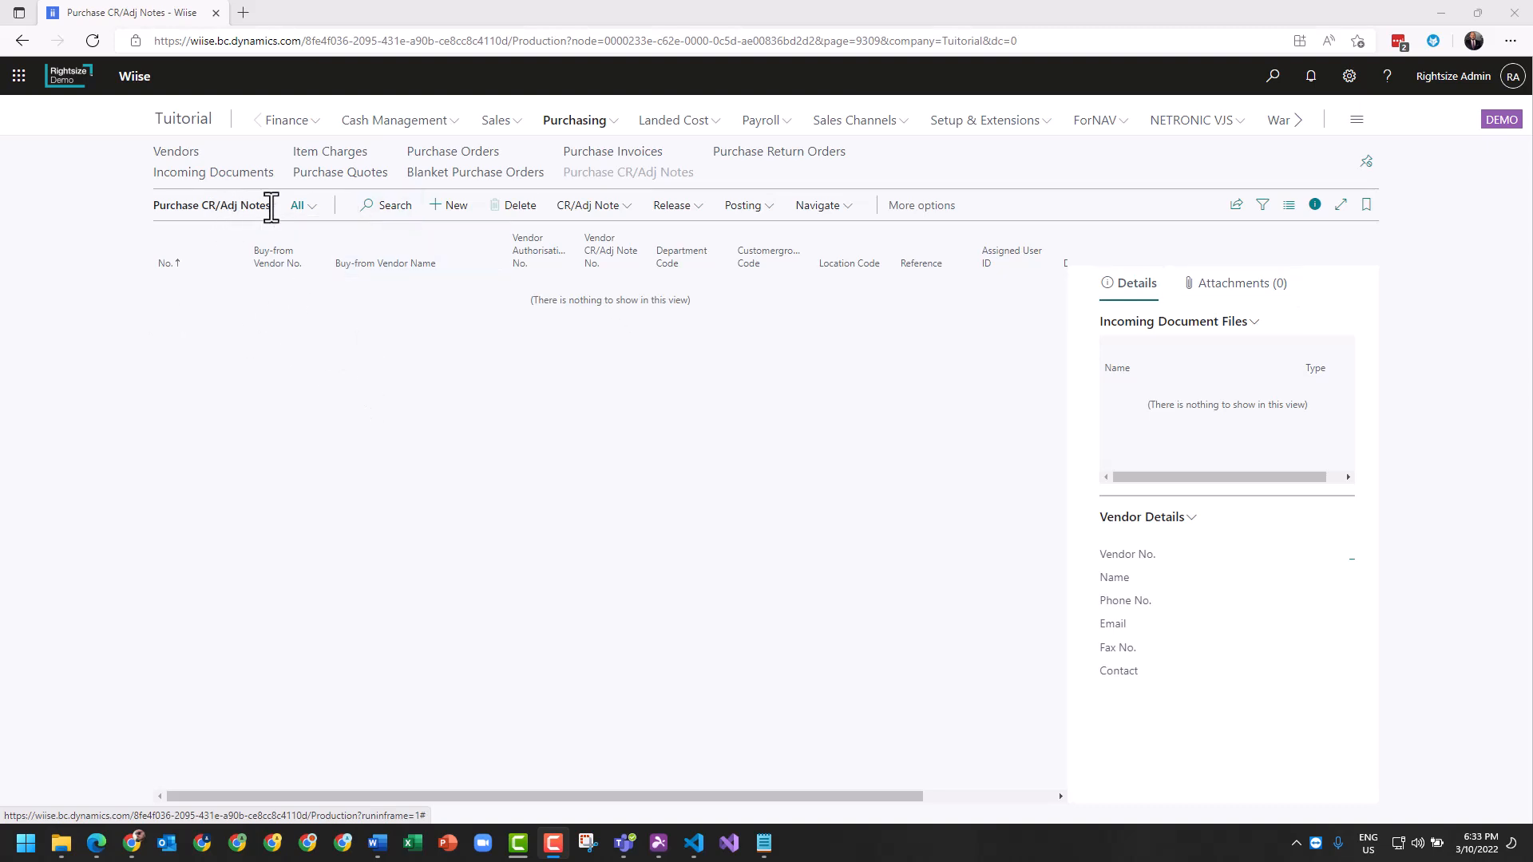
pyautogui.moveTo(268, 206); pyautogui.dragTo(154, 207)
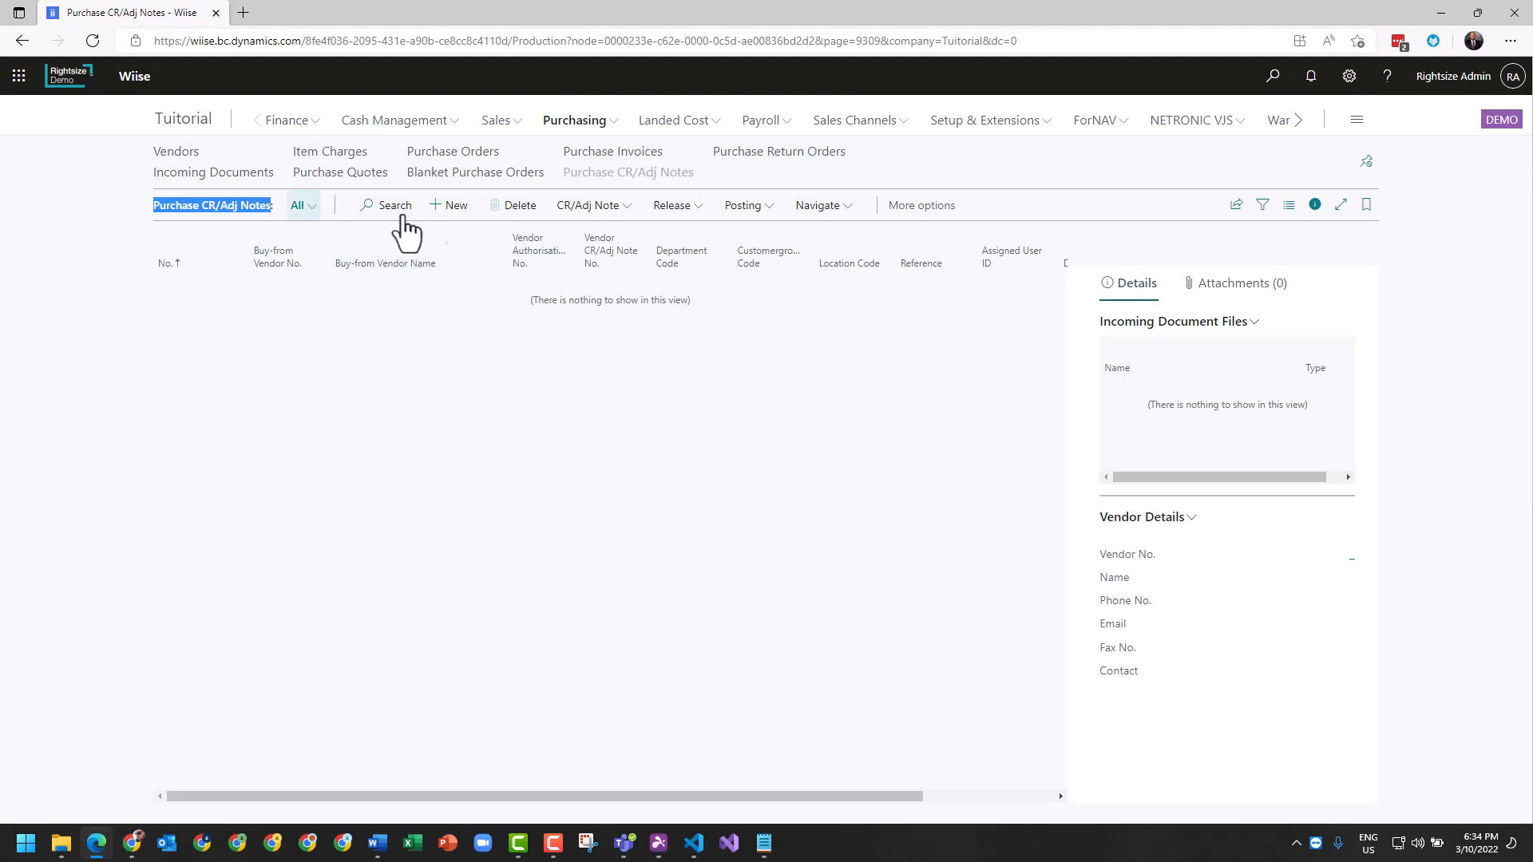
# - Create purchase credit note 109002 with vendor 50000 Nod Publishers
pyautogui.click(451, 208)
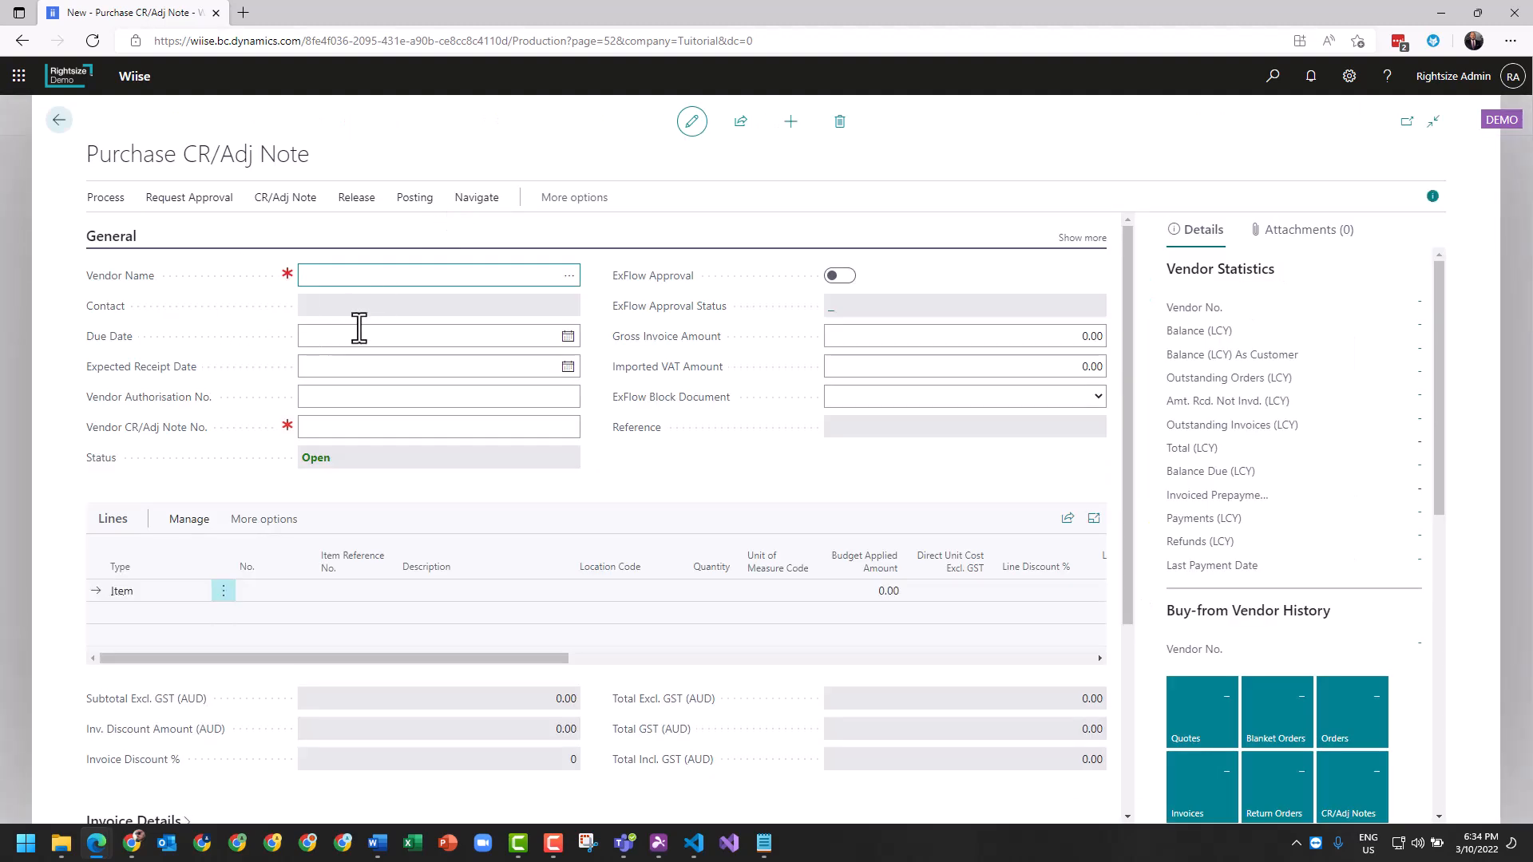
pyautogui.click(569, 277)
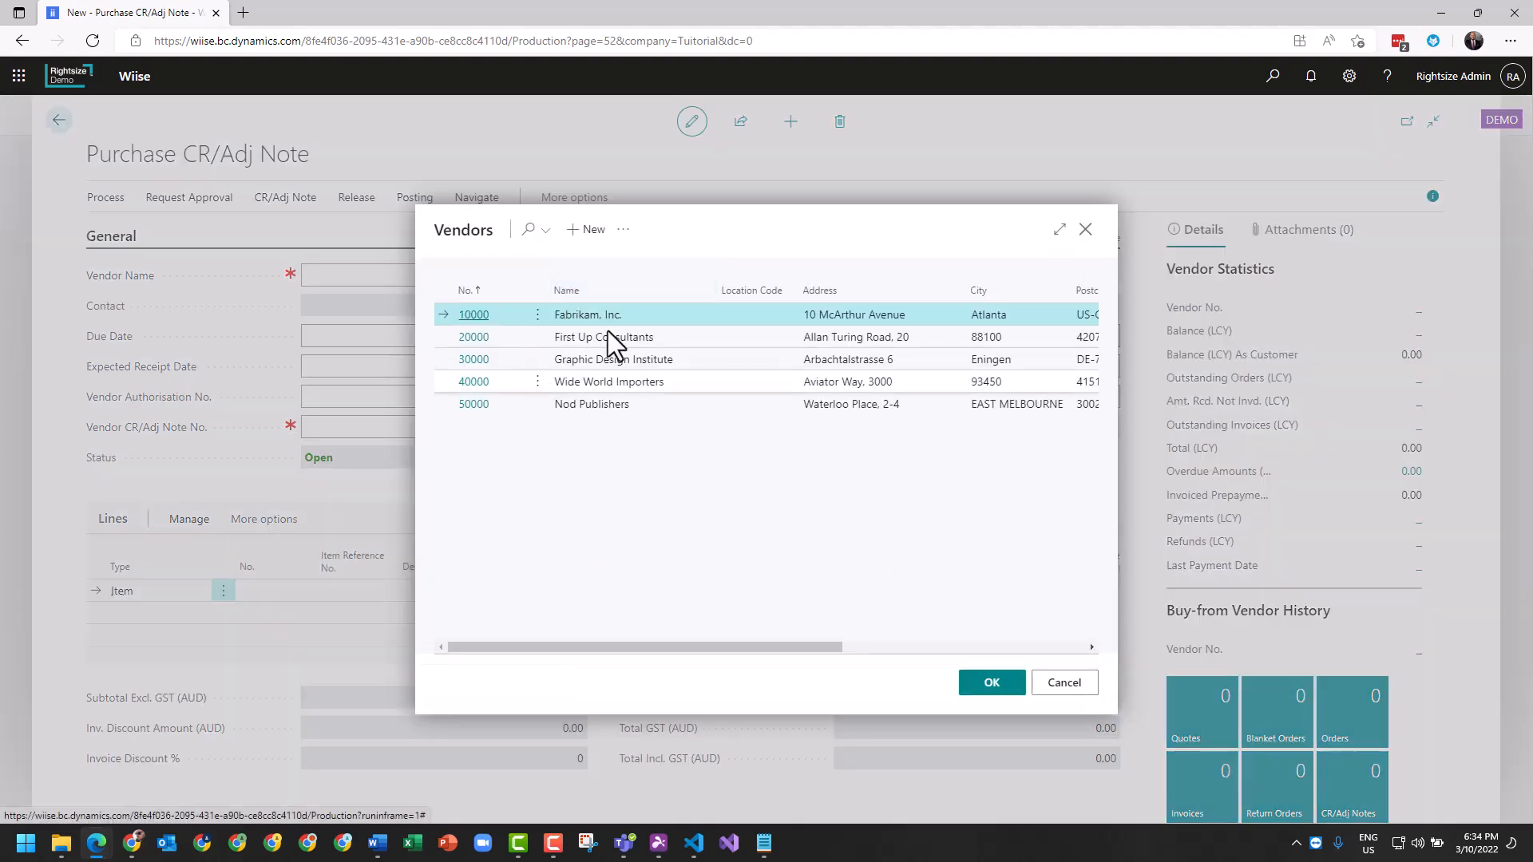
pyautogui.click(567, 337)
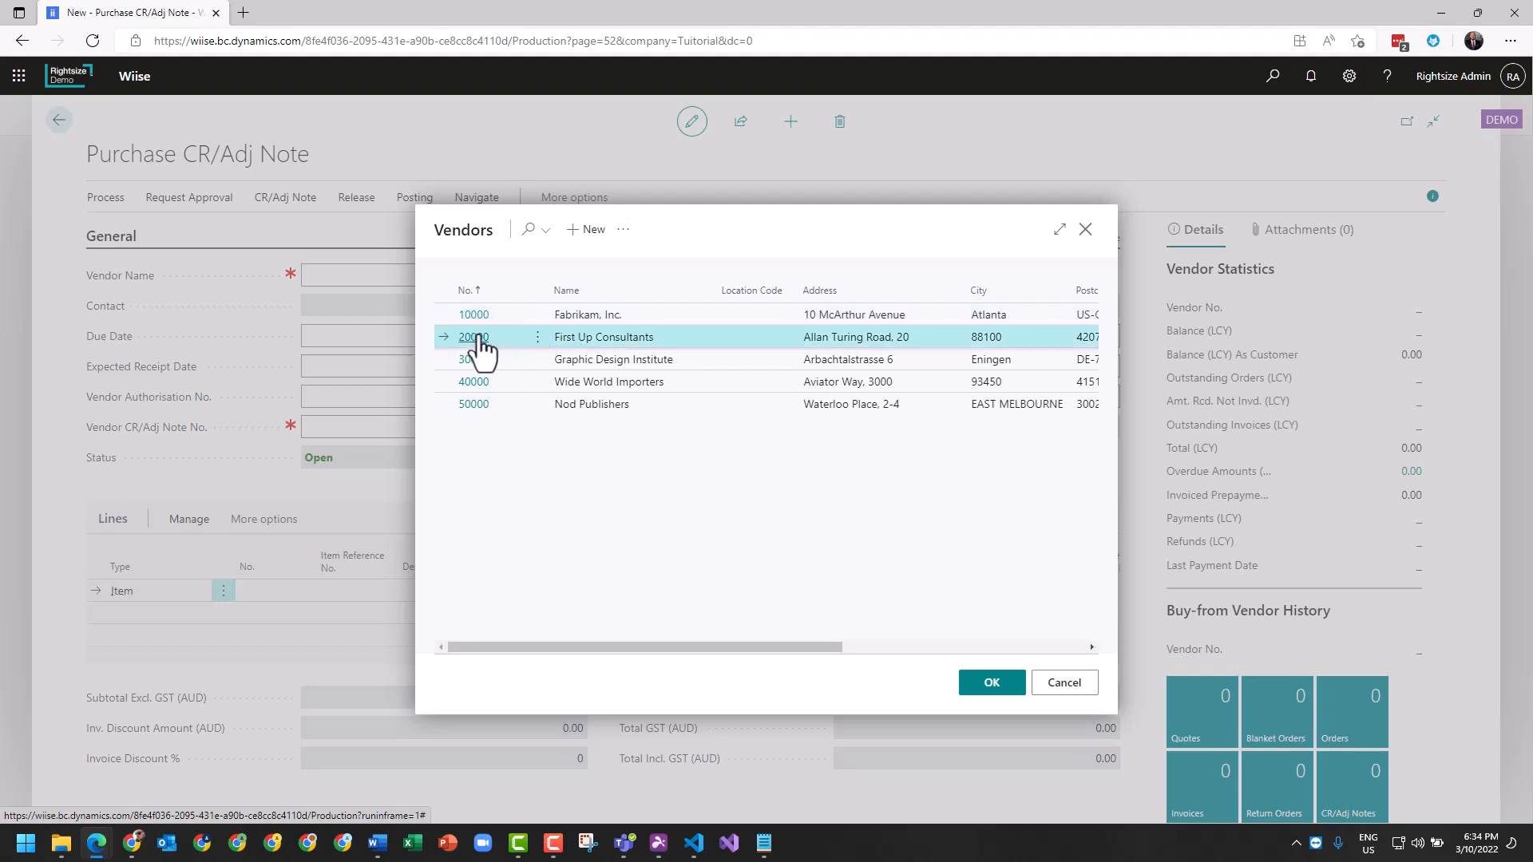
pyautogui.click(473, 404)
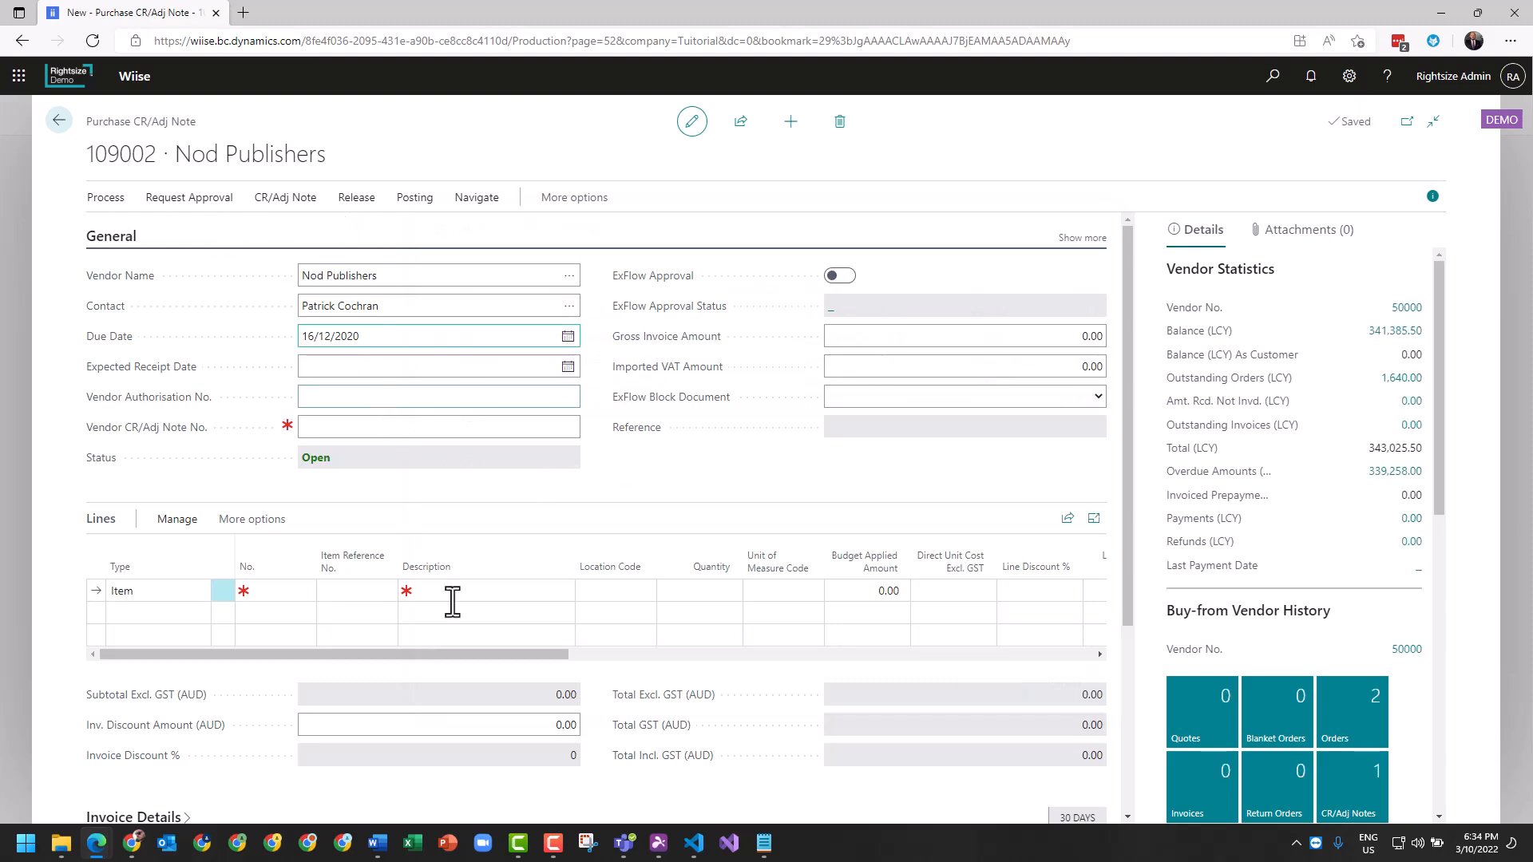
pyautogui.click(100, 197)
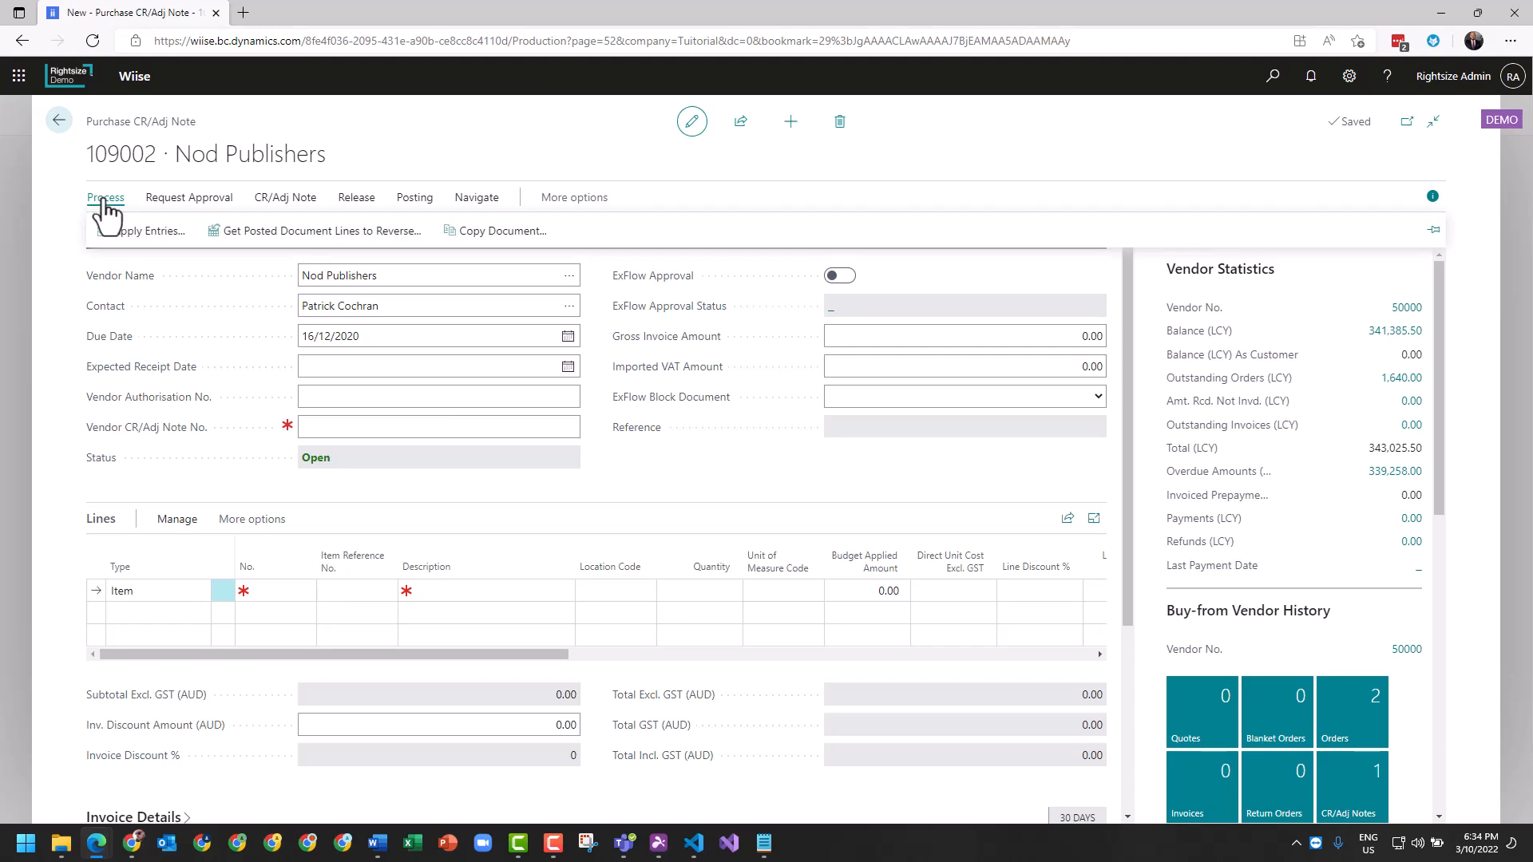
# - In Copy Document, choose Graphic Design Institute's invoice 108211 as the source
pyautogui.click(515, 238)
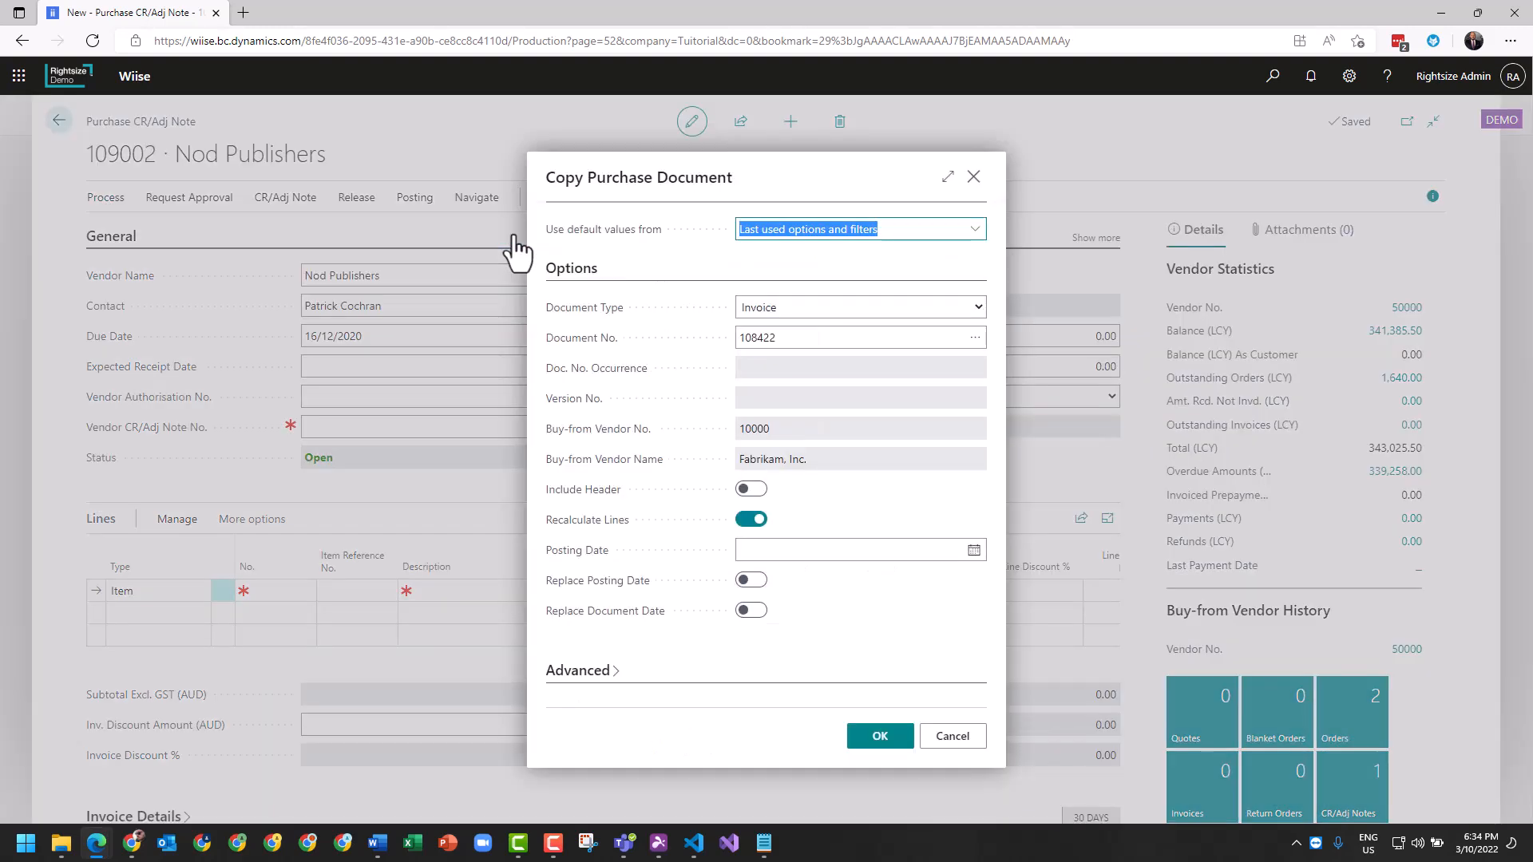
pyautogui.click(803, 305)
pyautogui.click(803, 305)
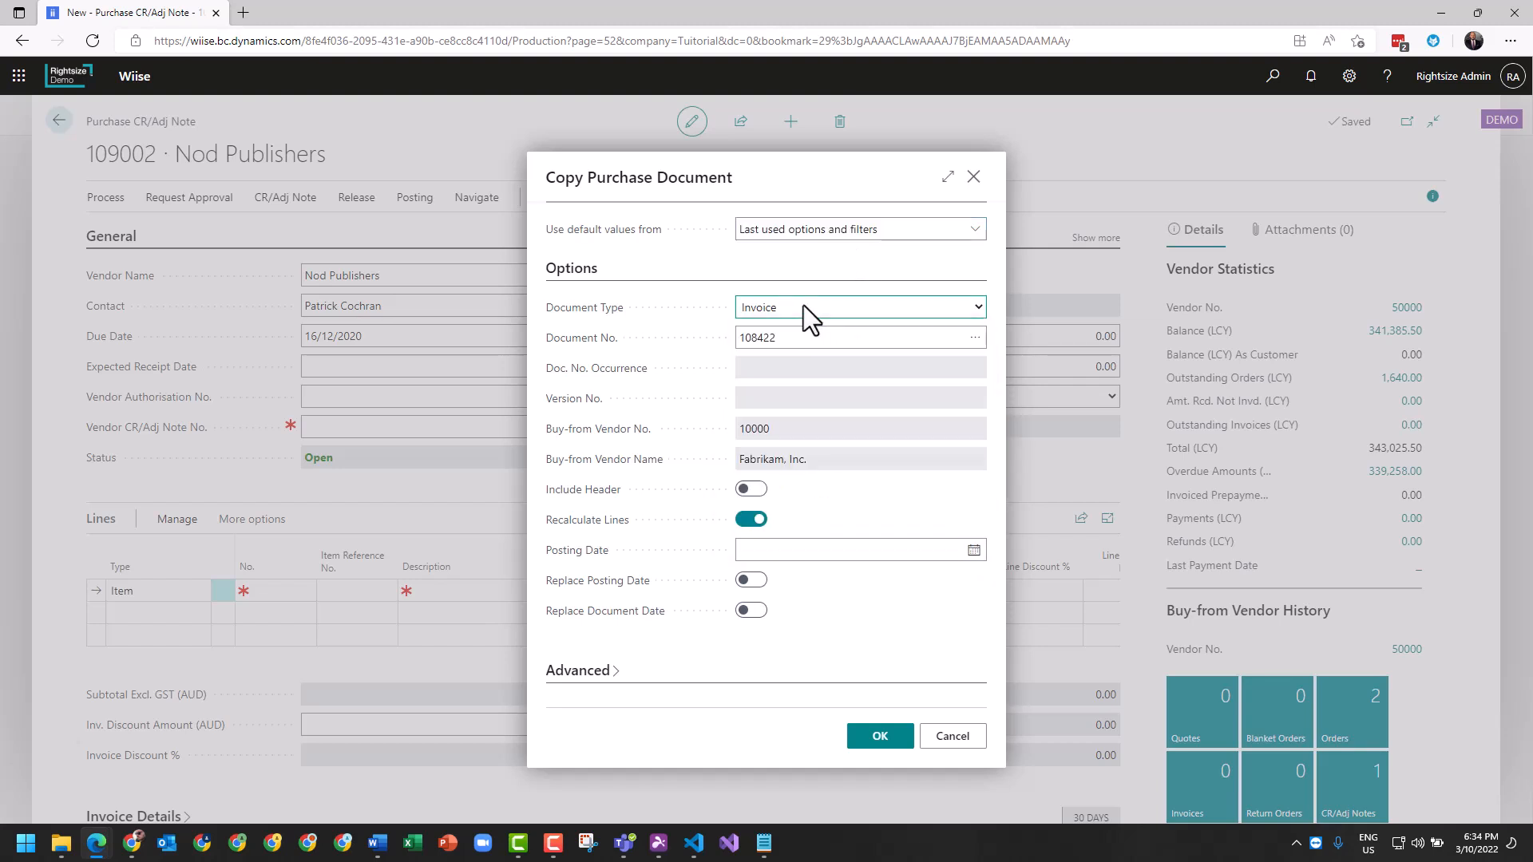
pyautogui.click(975, 339)
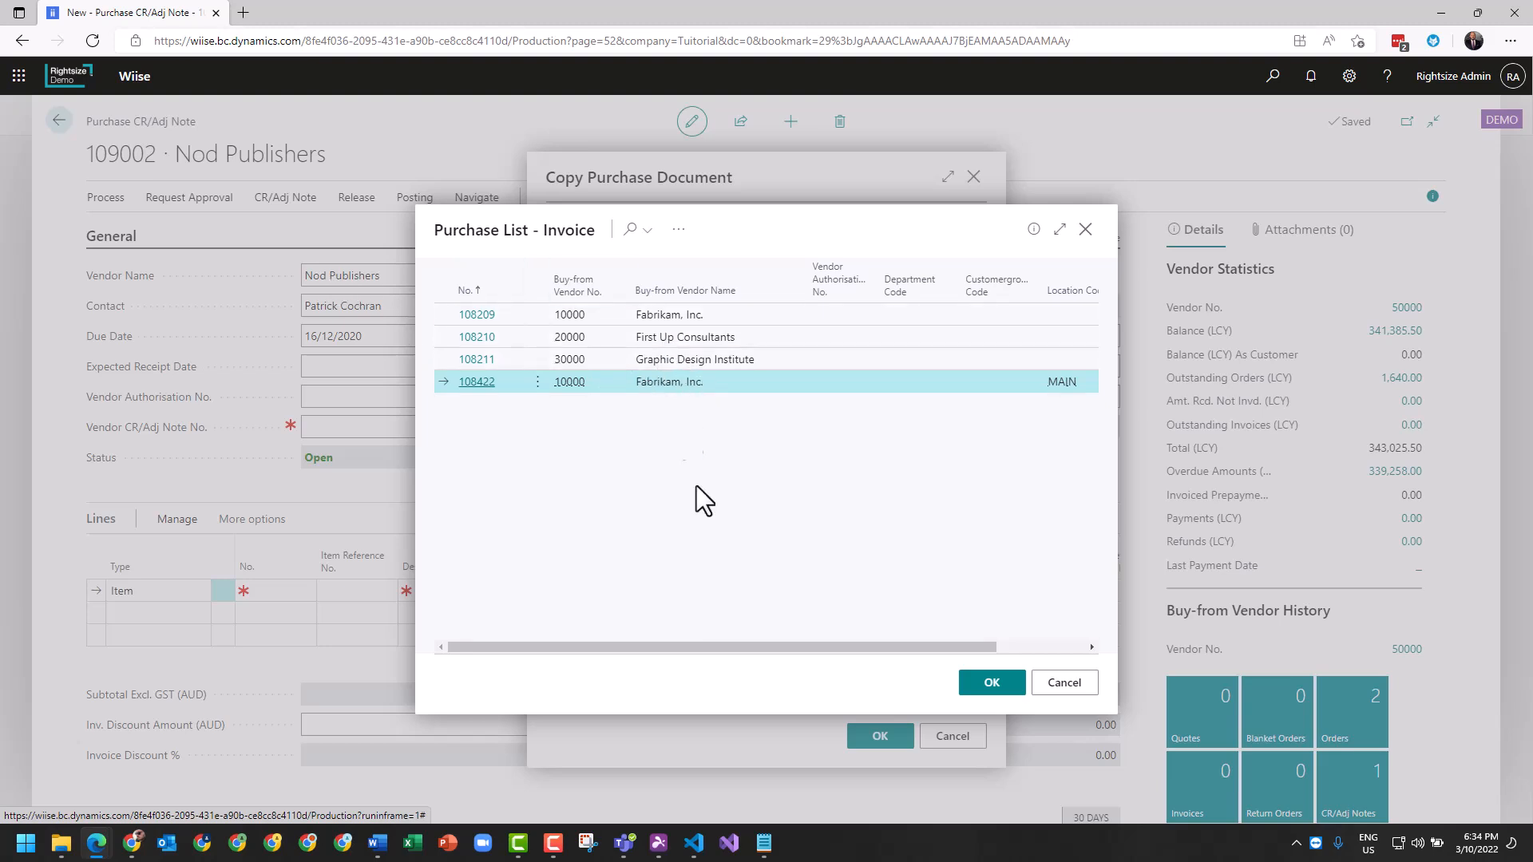
pyautogui.moveTo(783, 642); pyautogui.dragTo(414, 590)
pyautogui.click(644, 359)
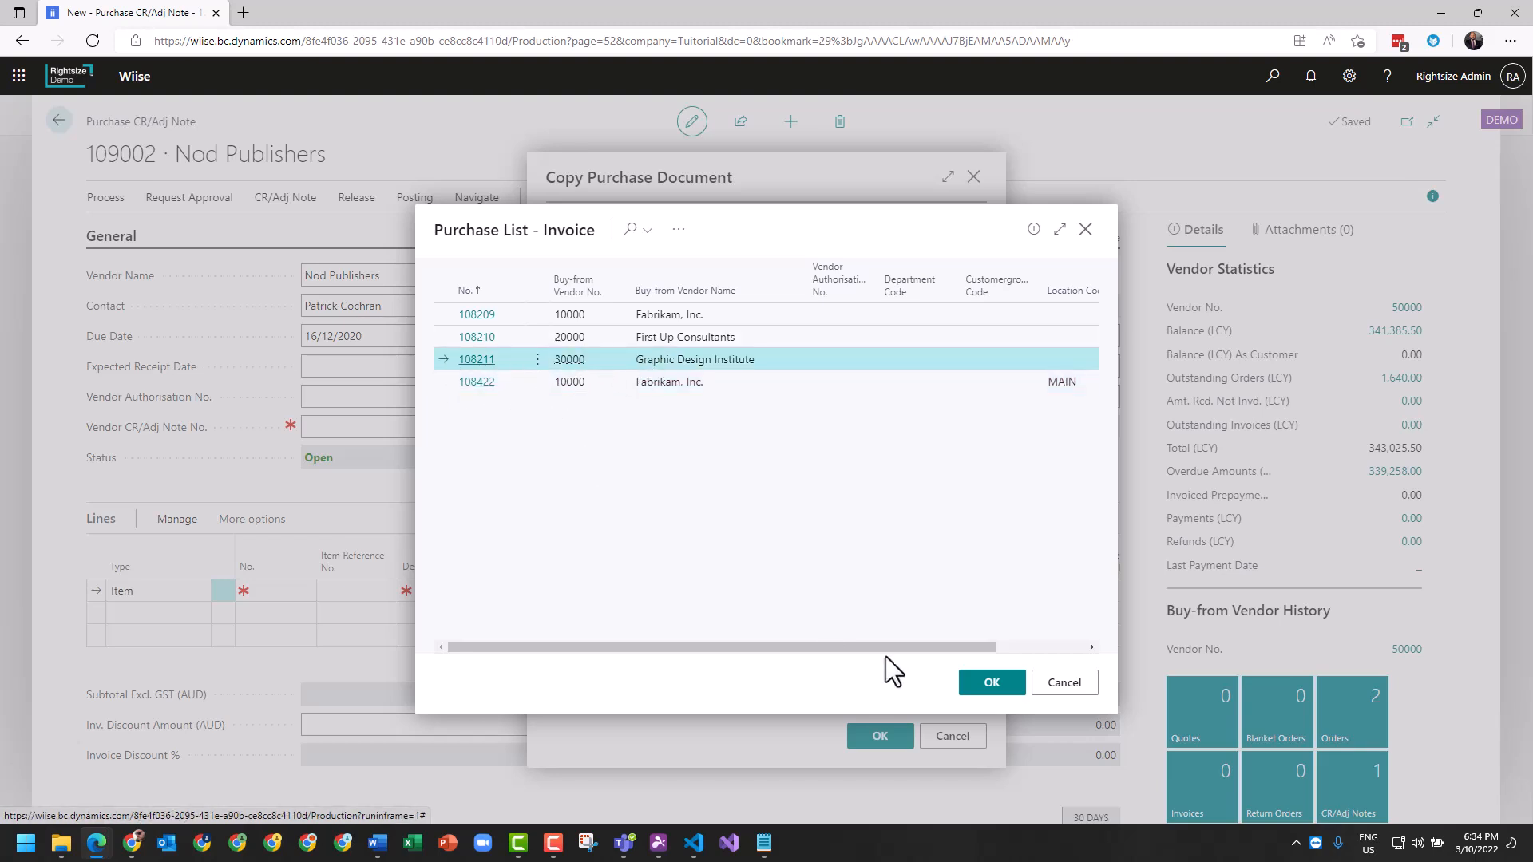
pyautogui.click(998, 691)
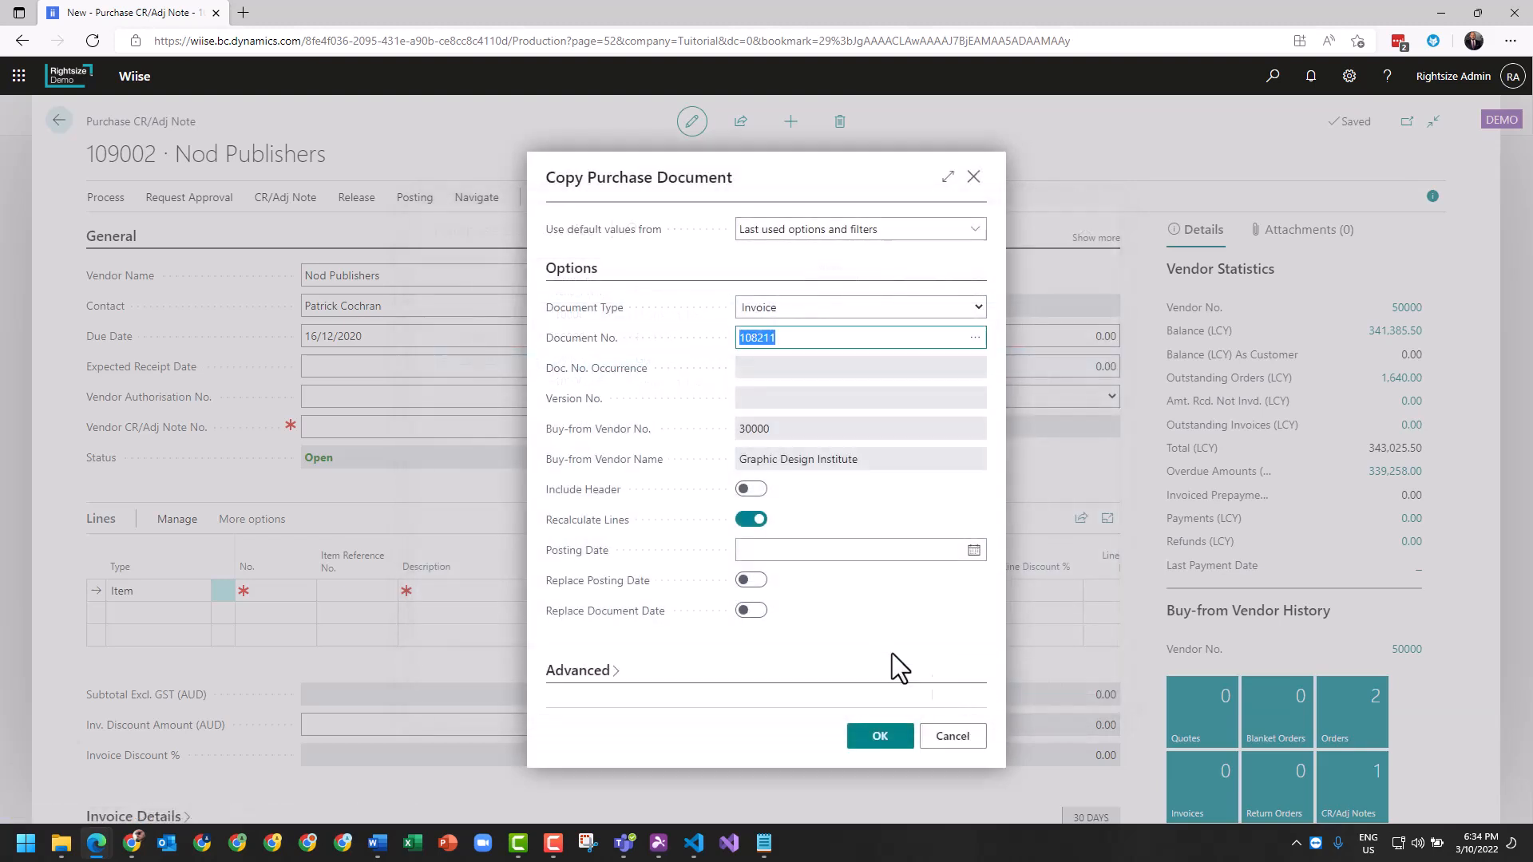
# - Include the header, use today's posting date, replace posting and document dates, and copy
pyautogui.click(751, 488)
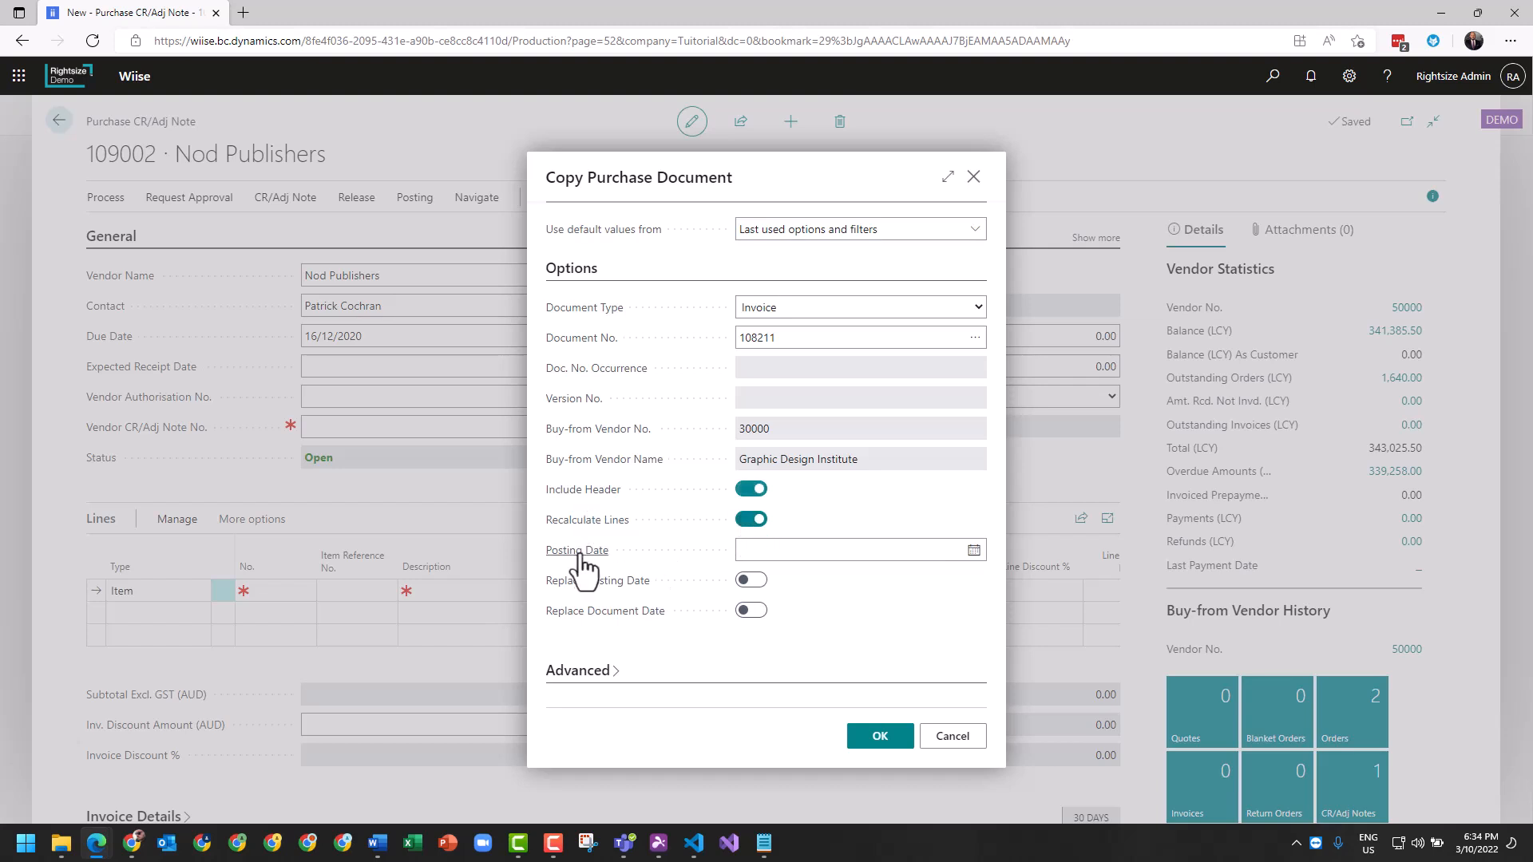
pyautogui.click(826, 551)
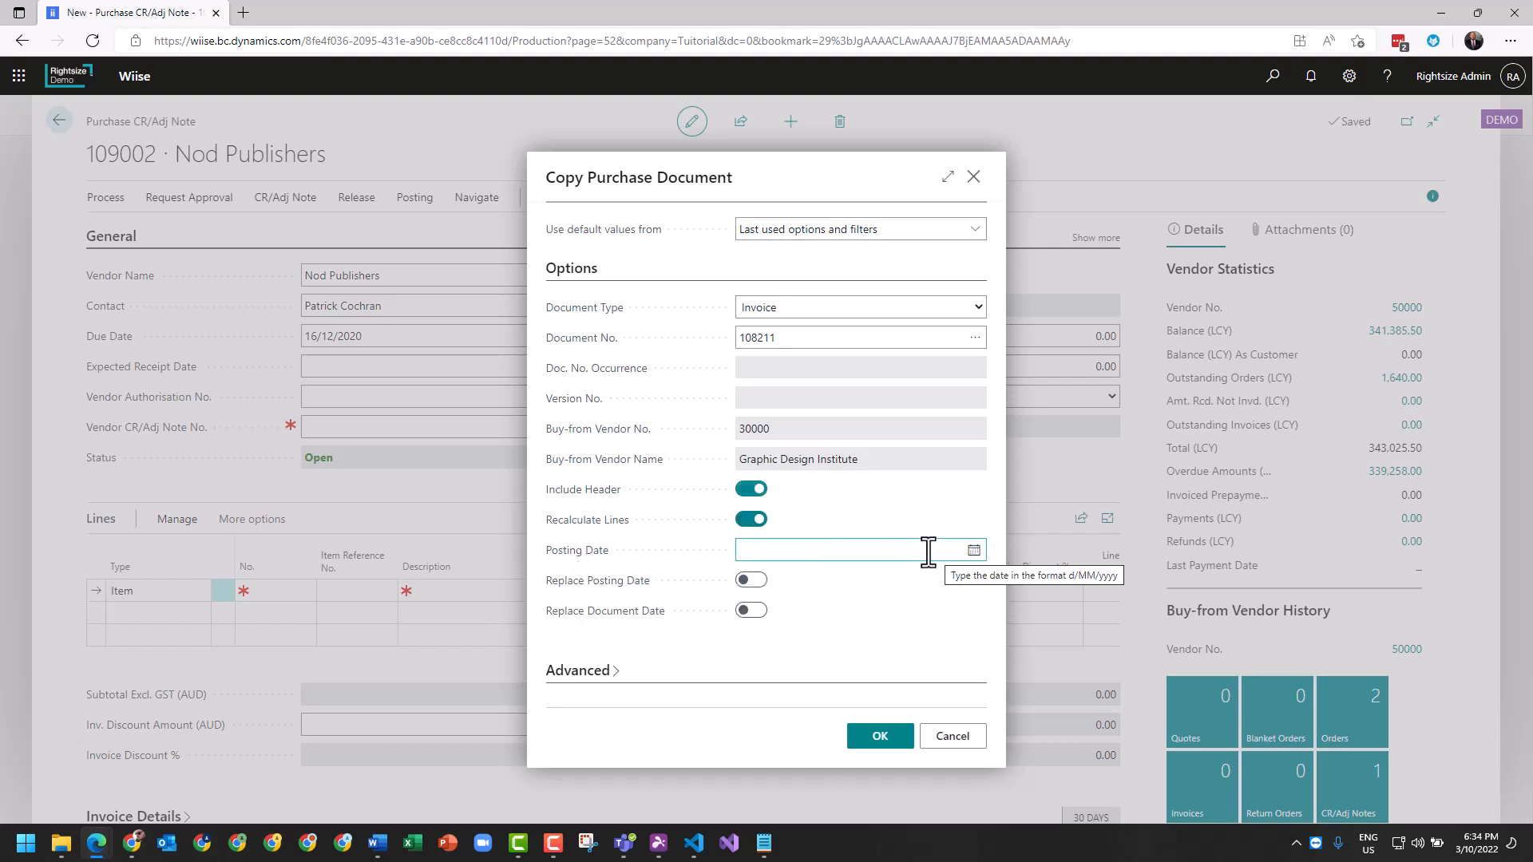
pyautogui.write('t')
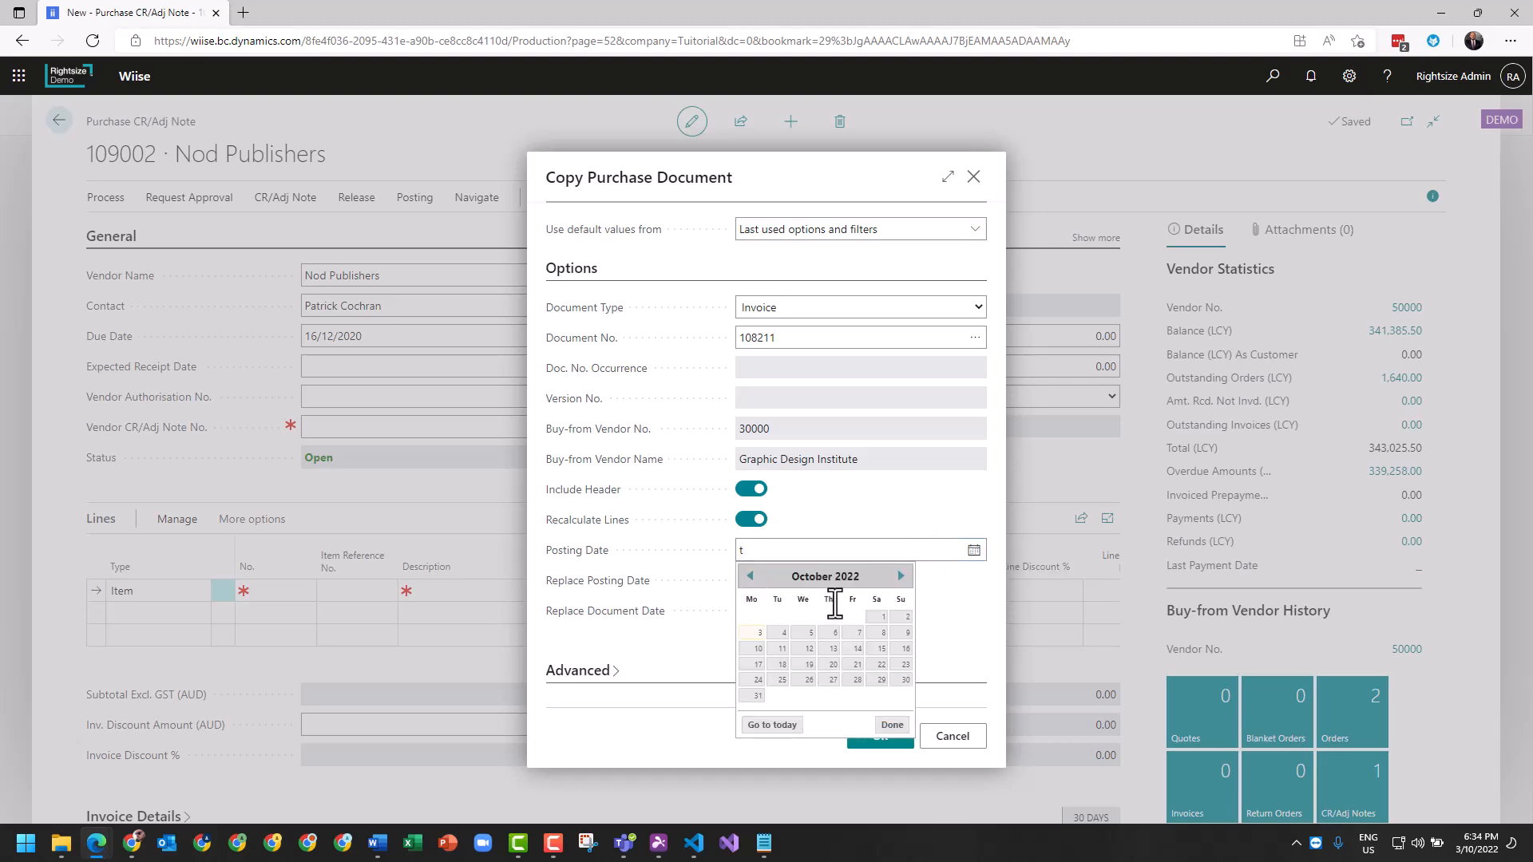
pyautogui.click(672, 645)
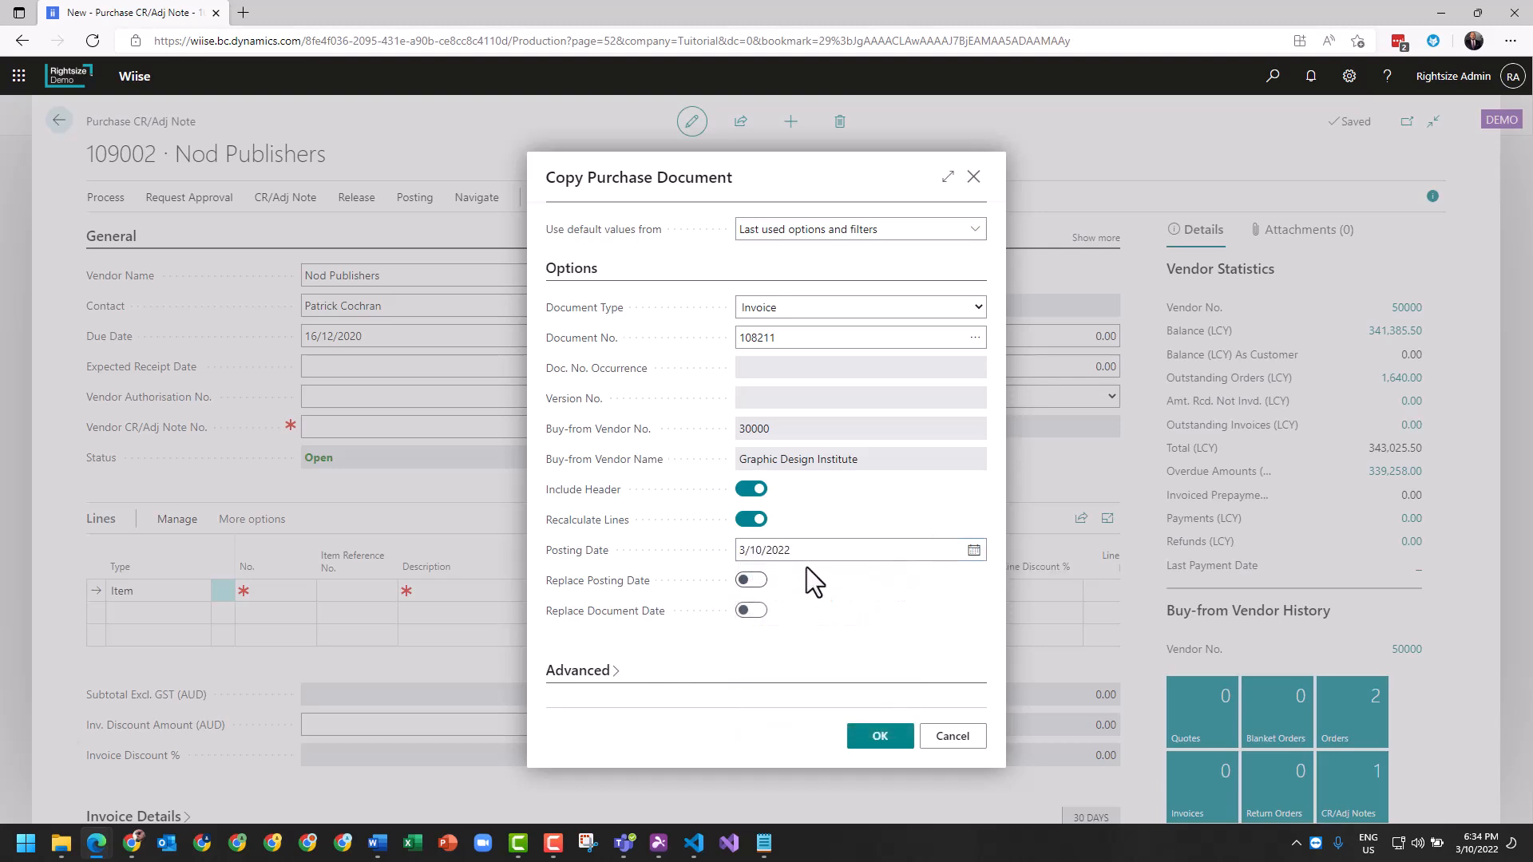
pyautogui.click(826, 551)
pyautogui.click(754, 581)
pyautogui.click(750, 611)
pyautogui.click(884, 741)
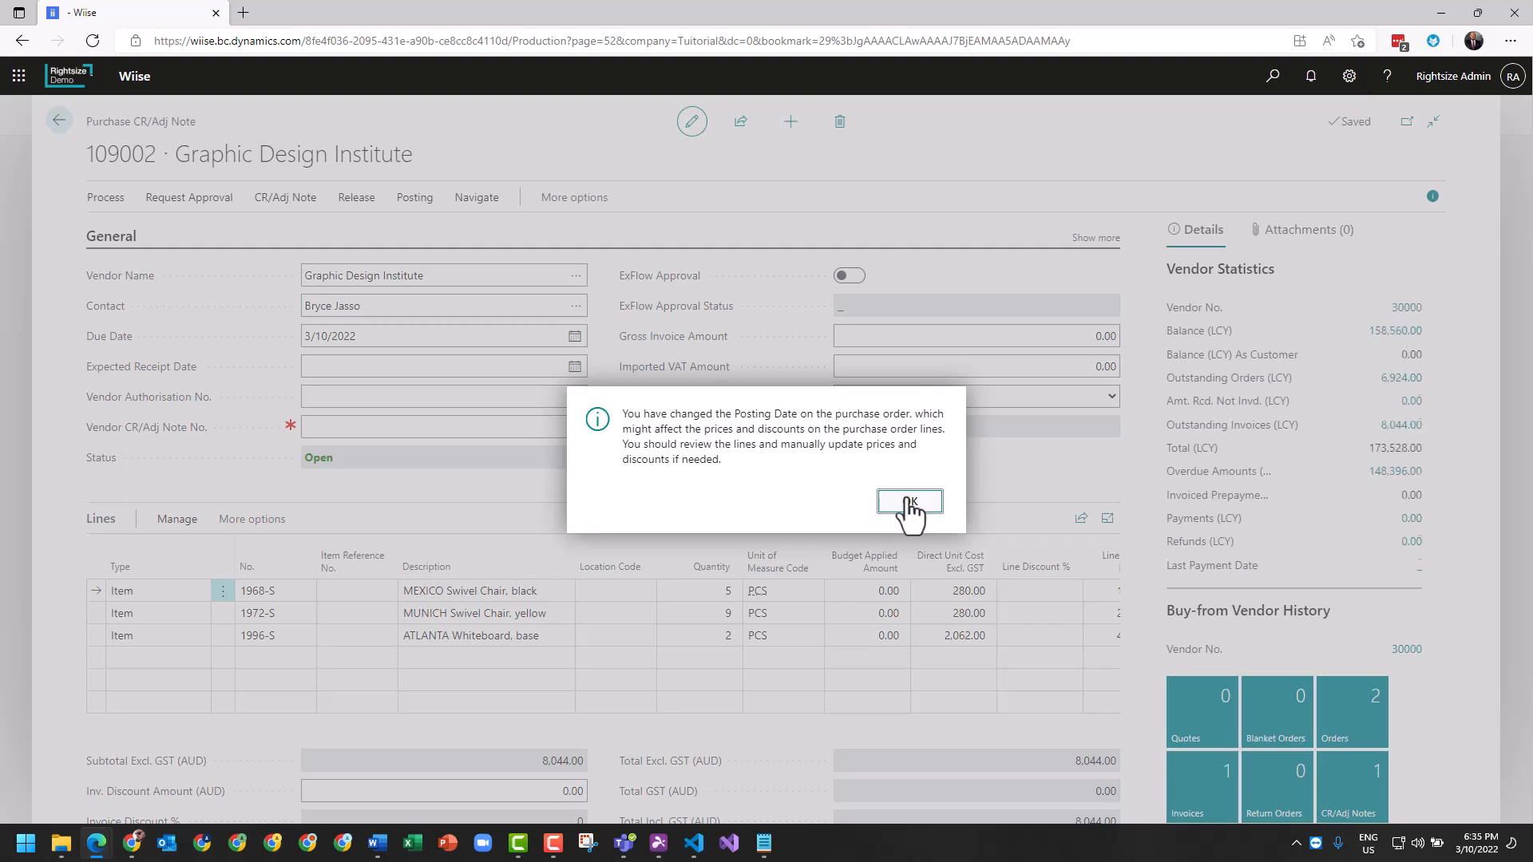
# - Dismiss the posting-date warning and delete the 1972-S and 1996-S lines
pyautogui.click(907, 504)
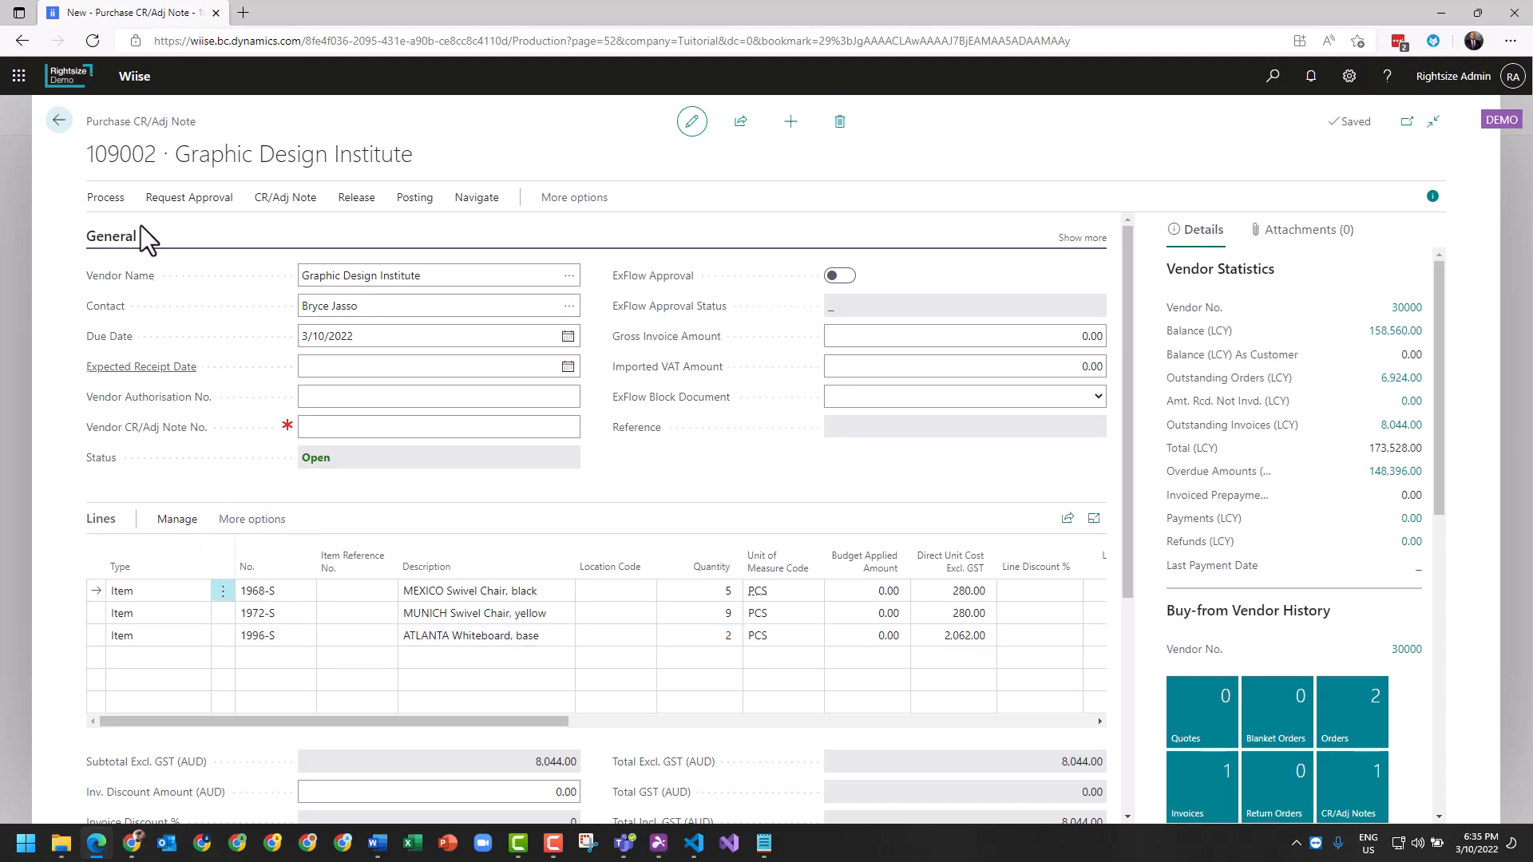
pyautogui.click(224, 615)
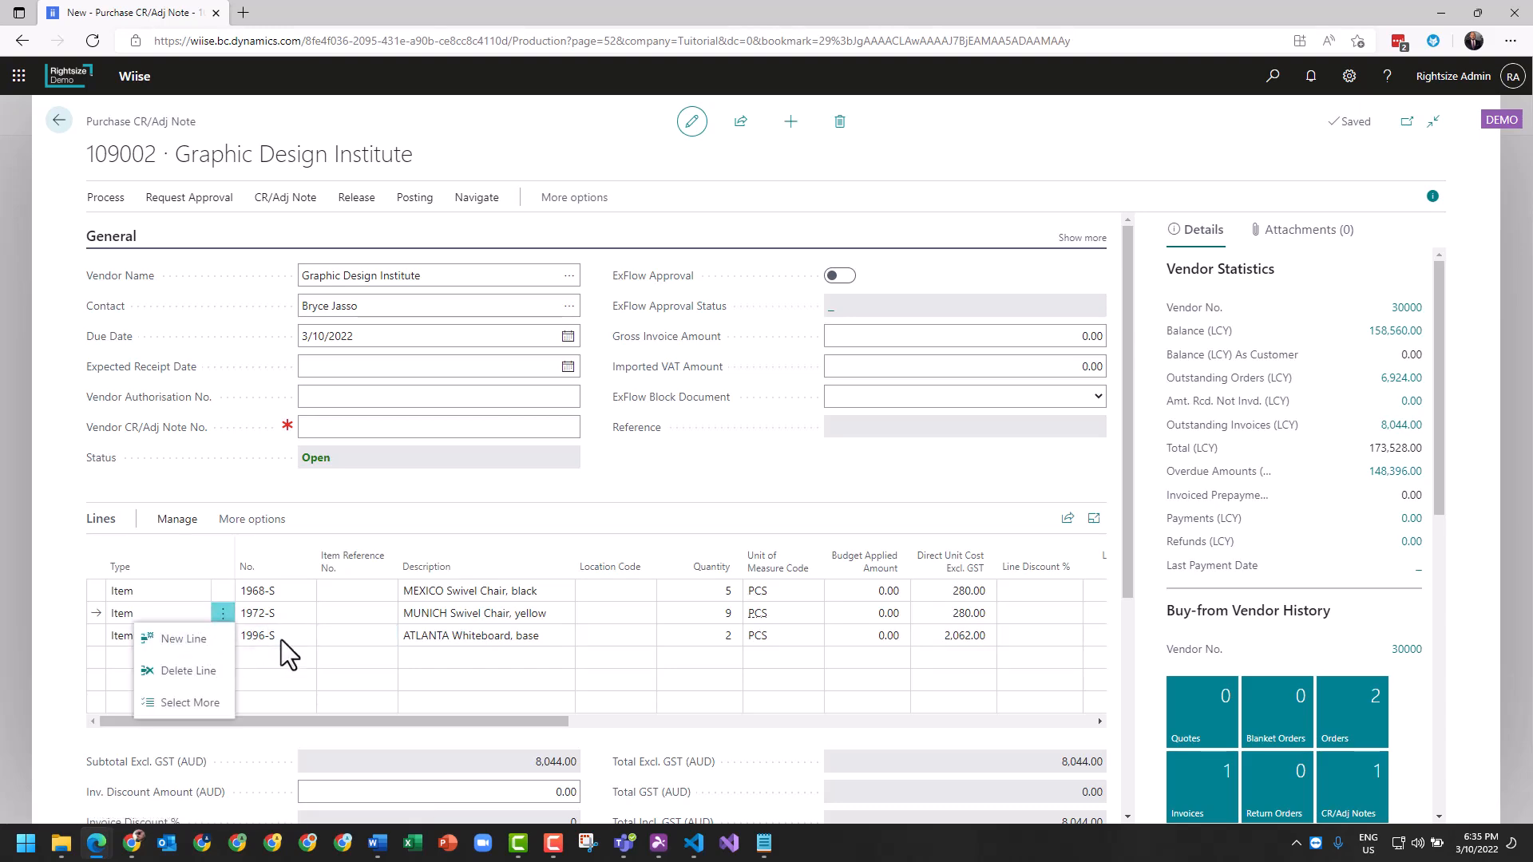
pyautogui.click(280, 640)
pyautogui.click(323, 482)
pyautogui.keyDown('shift'); pyautogui.click(223, 636); pyautogui.keyUp('shift')
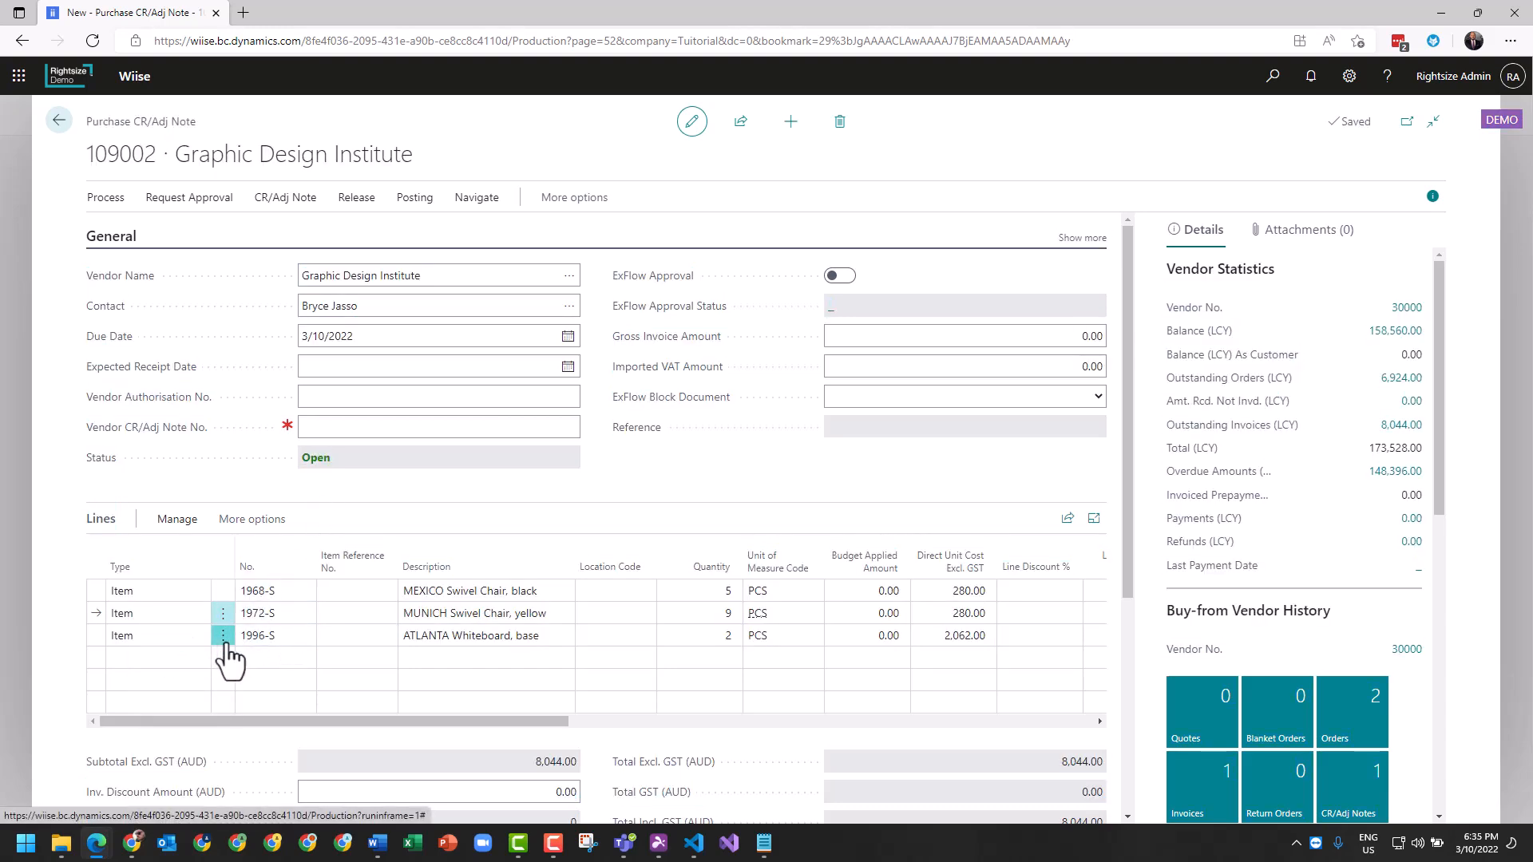
pyautogui.click(173, 526)
pyautogui.click(217, 551)
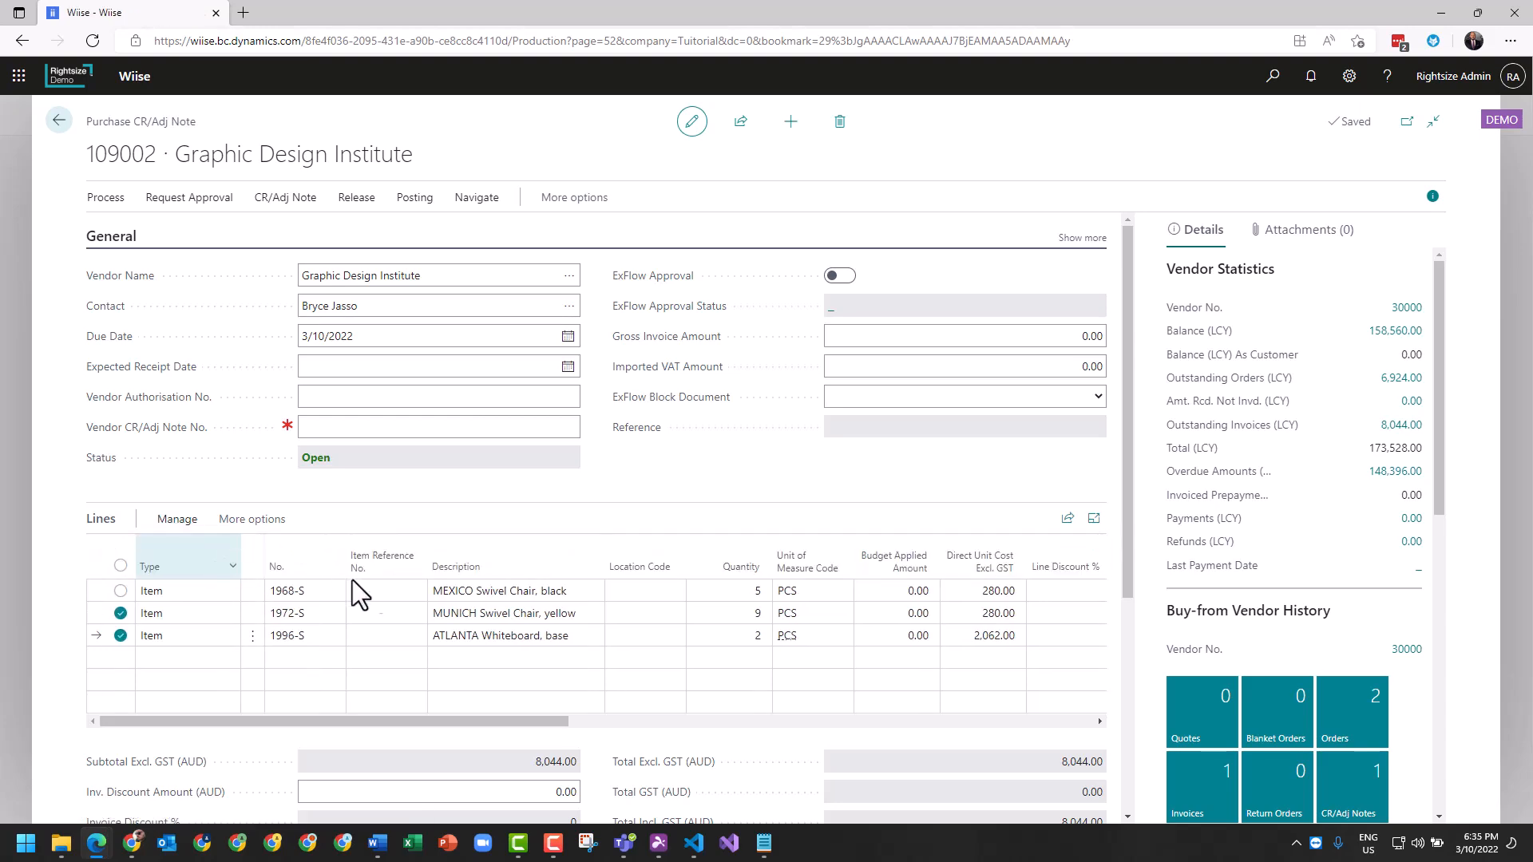
pyautogui.click(838, 496)
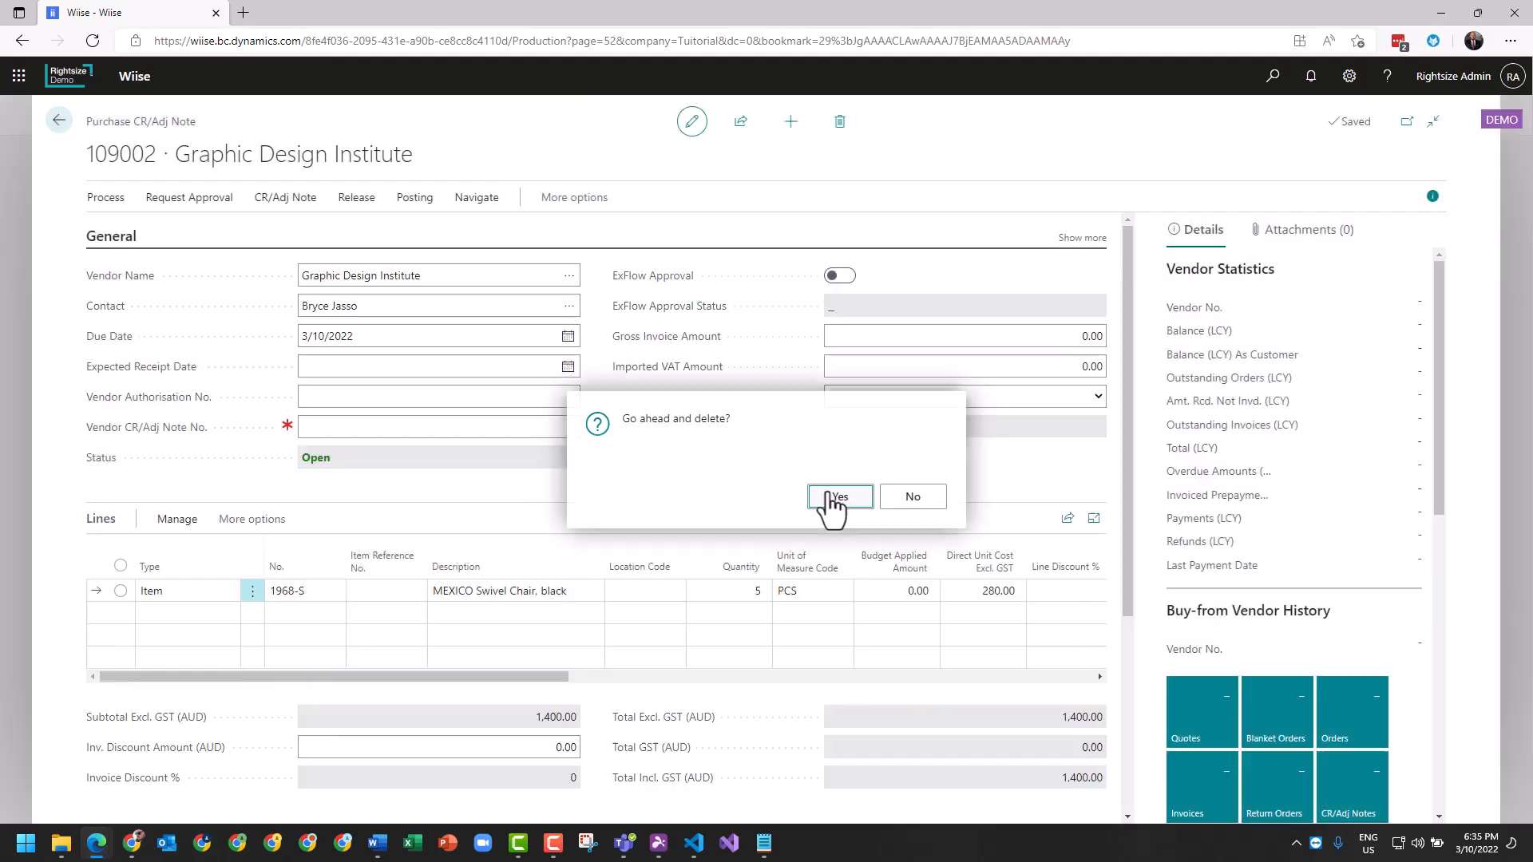
# - Set the MEXICO Swivel Chair (1968-S) line quantity to 3, totalling 840.00
pyautogui.click(735, 591)
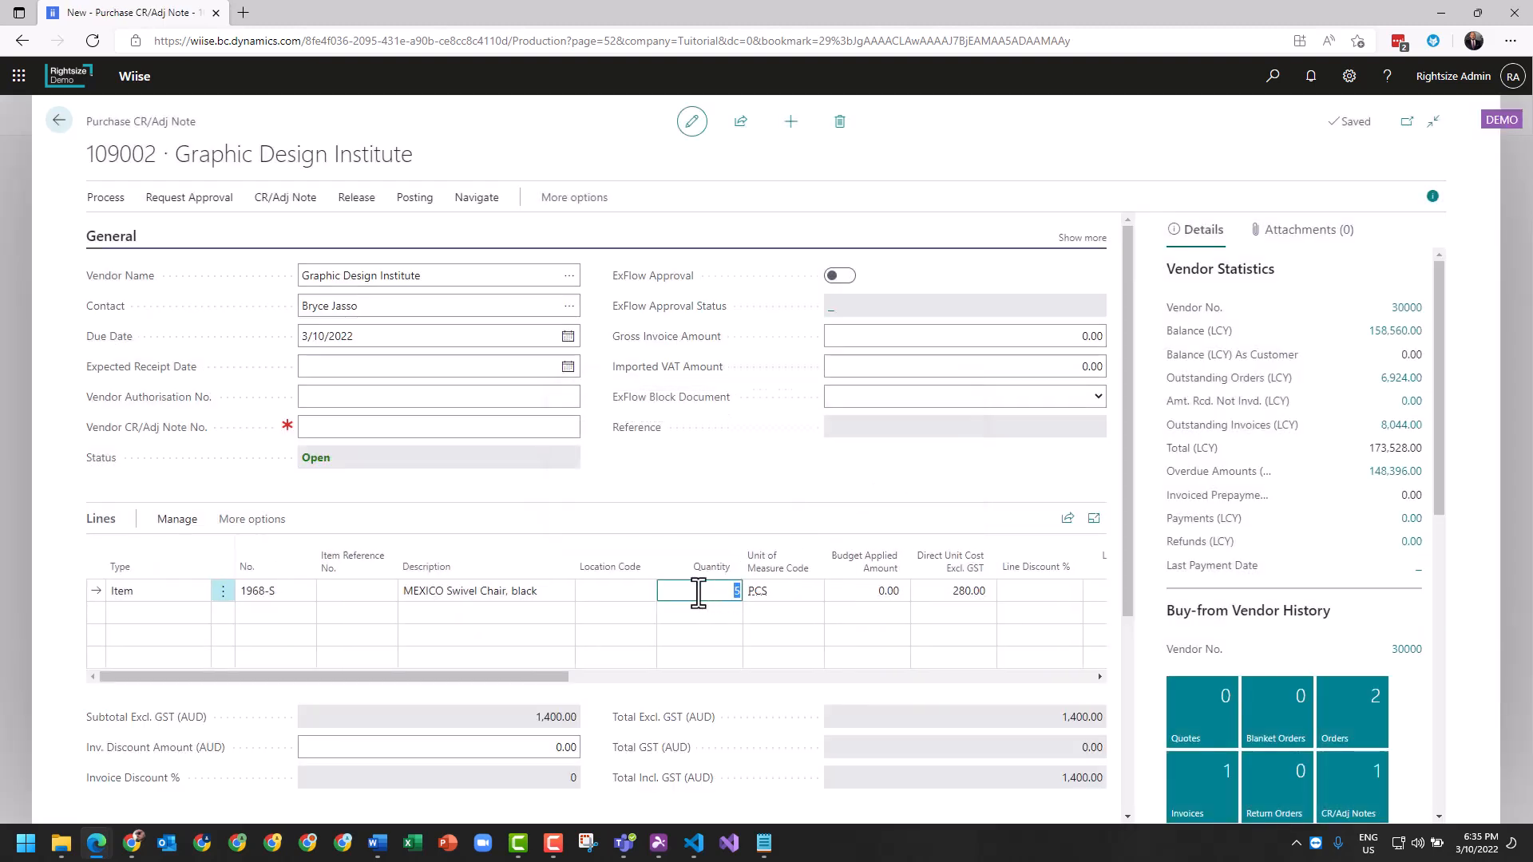
pyautogui.write('3')
pyautogui.click(624, 476)
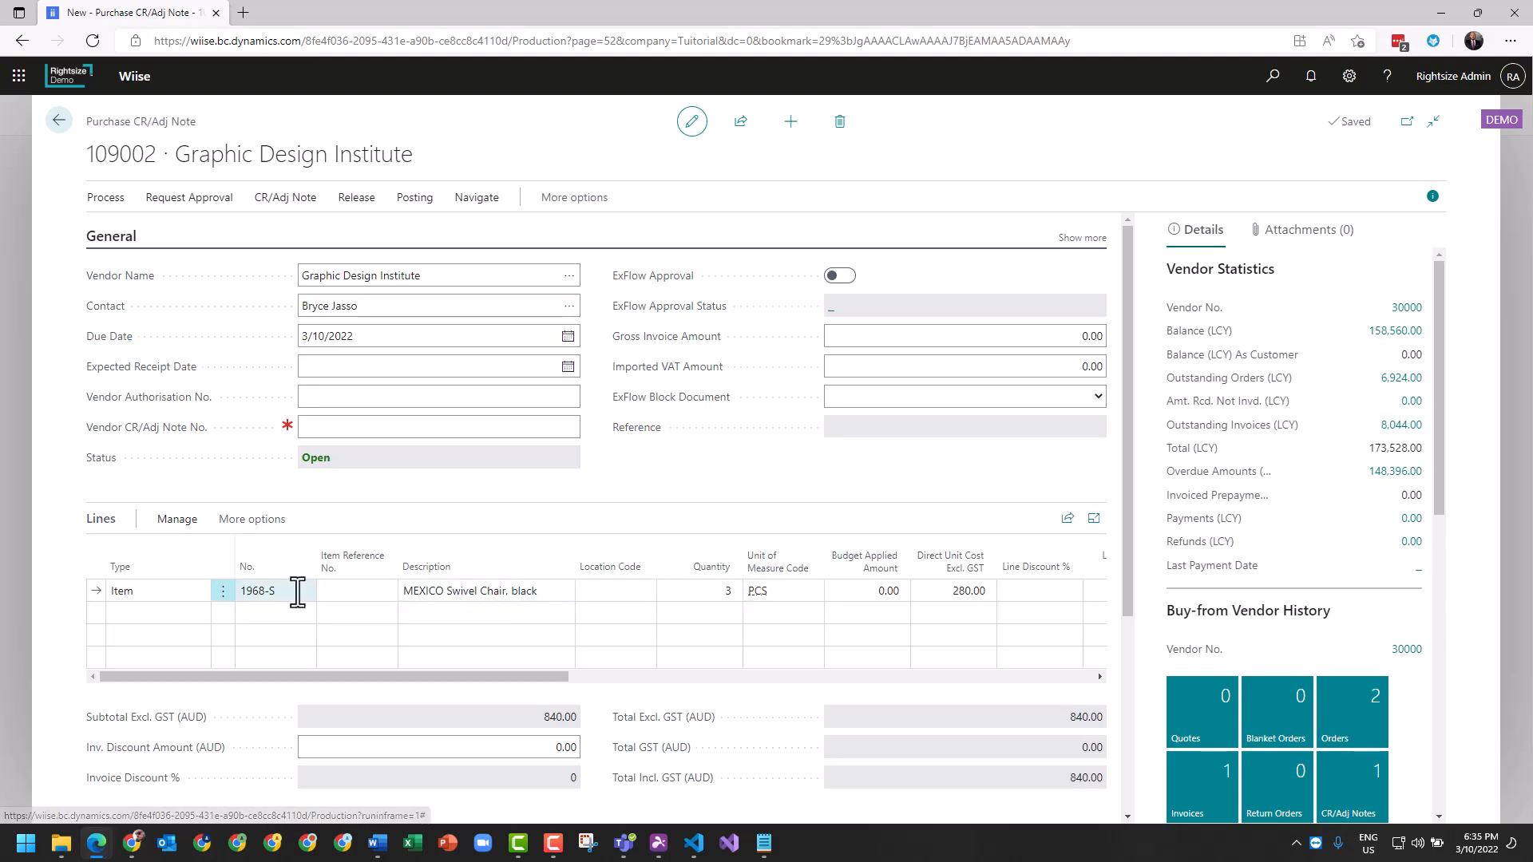
pyautogui.click(367, 428)
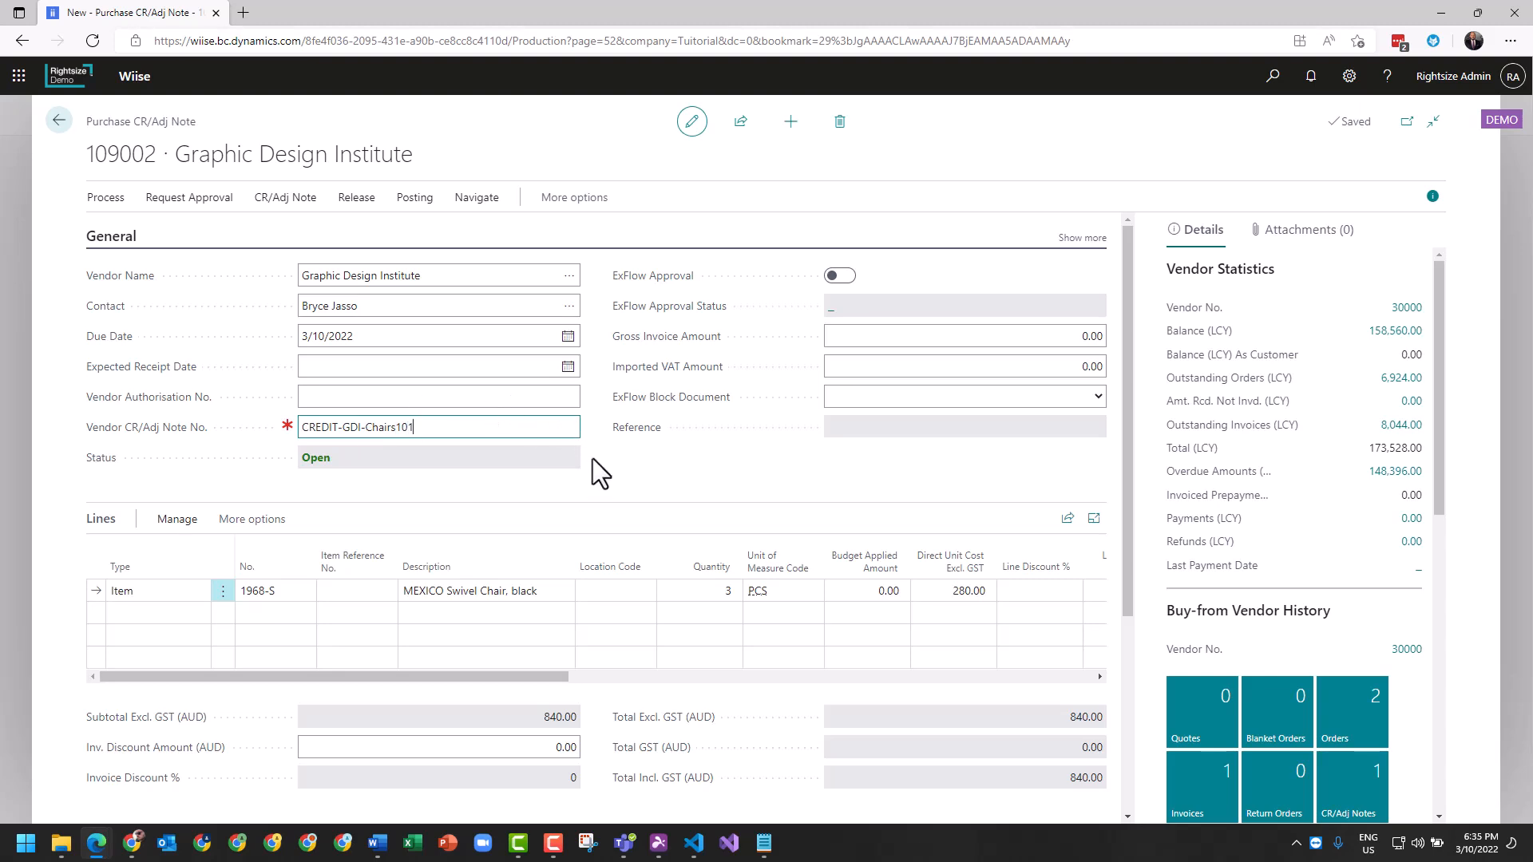
# - Enter vendor credit note number CREDIT-GDI-CHAIRS101 and scroll down to Adjustment Details
pyautogui.click(302, 341)
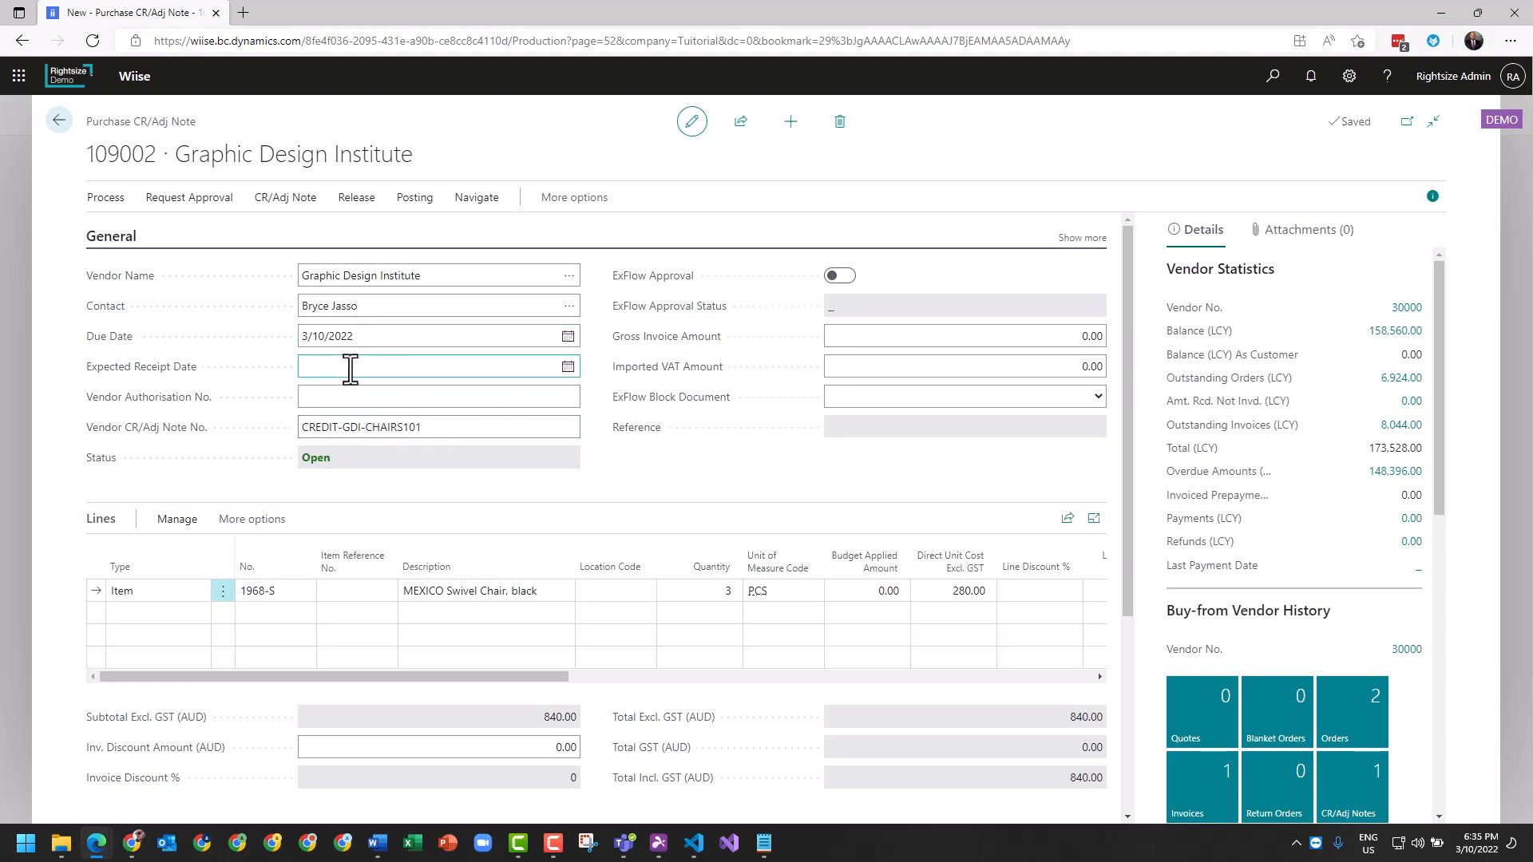
pyautogui.click(489, 396)
pyautogui.click(910, 338)
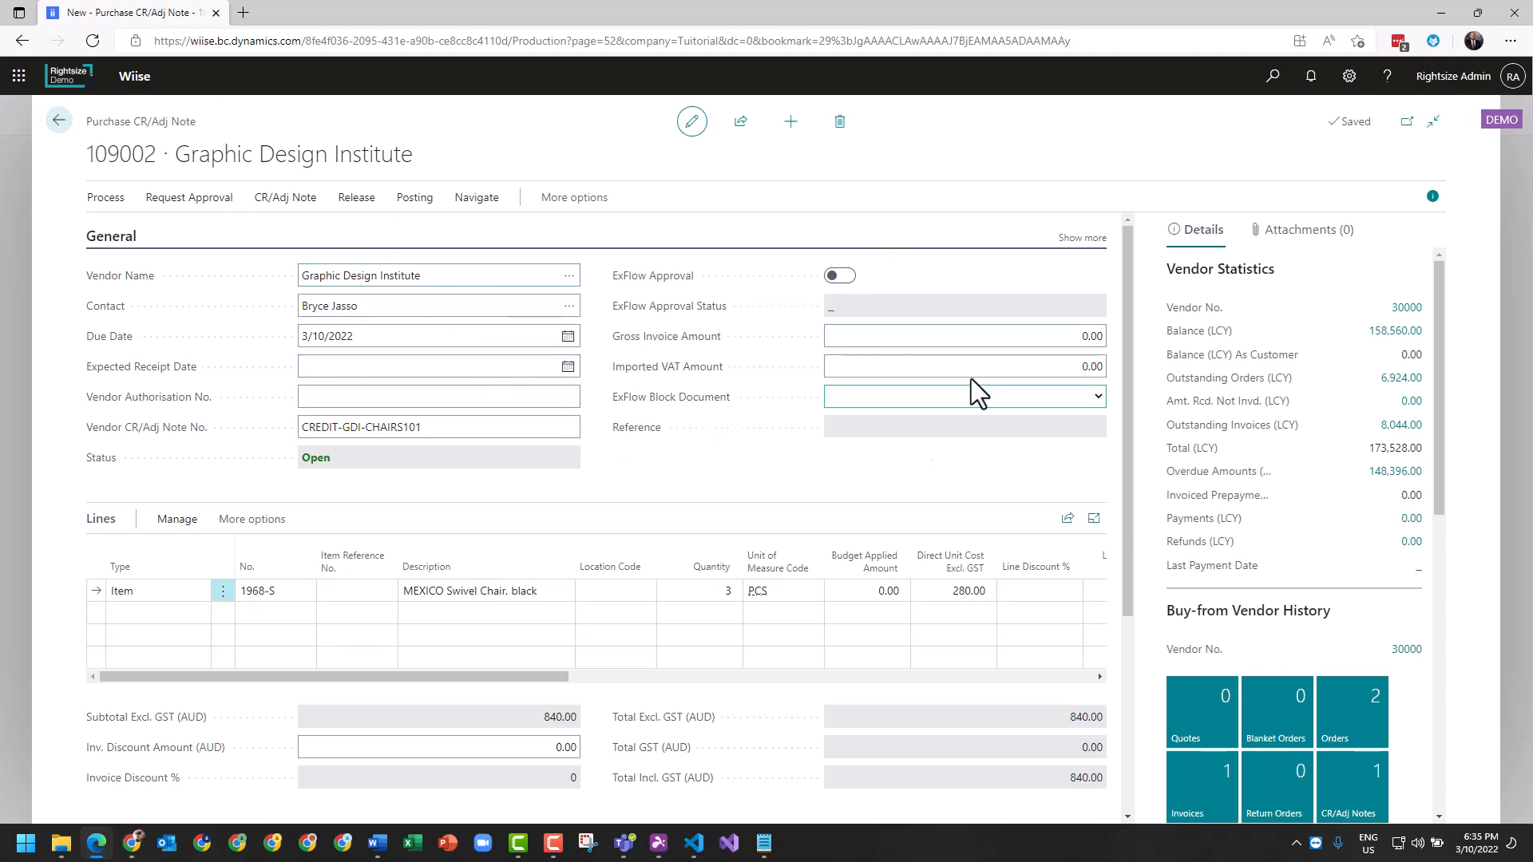
pyautogui.scroll(-1, 784, 526)
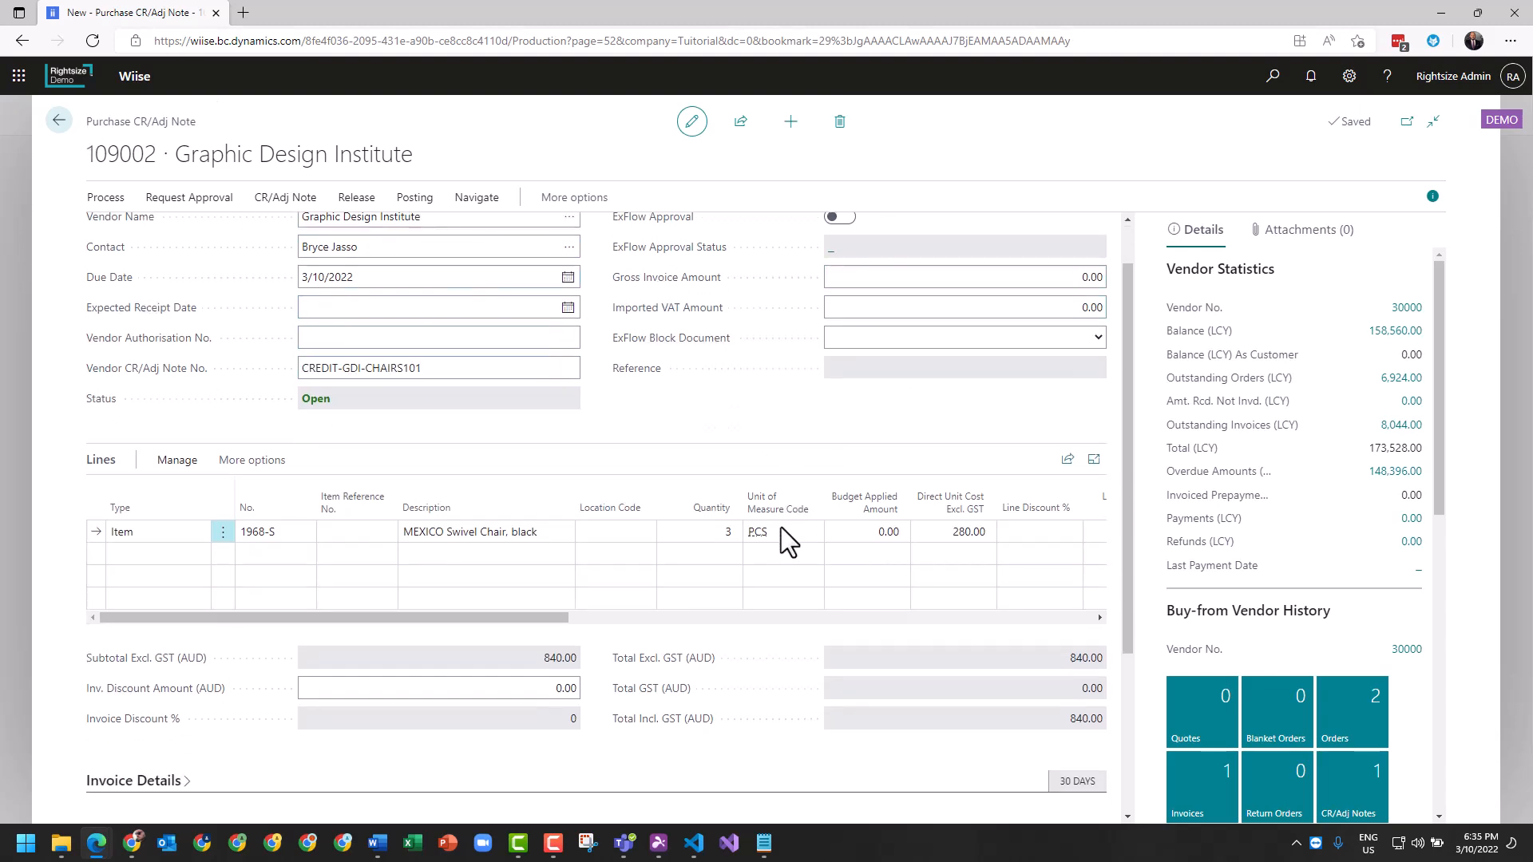
pyautogui.moveTo(539, 583); pyautogui.dragTo(220, 563)
pyautogui.scroll(-2, 611, 616)
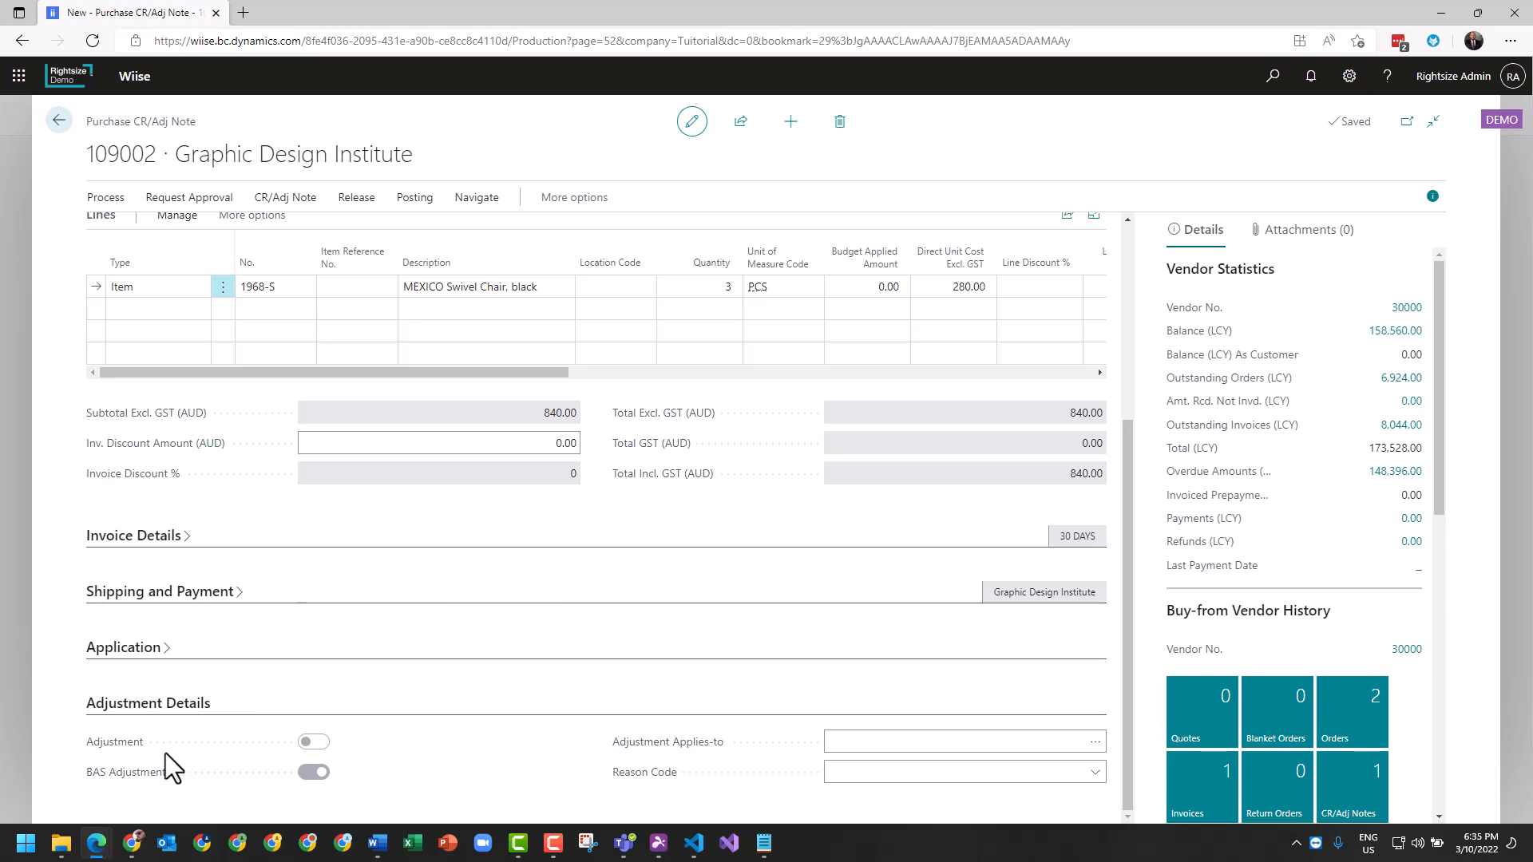
pyautogui.moveTo(94, 154); pyautogui.dragTo(428, 156)
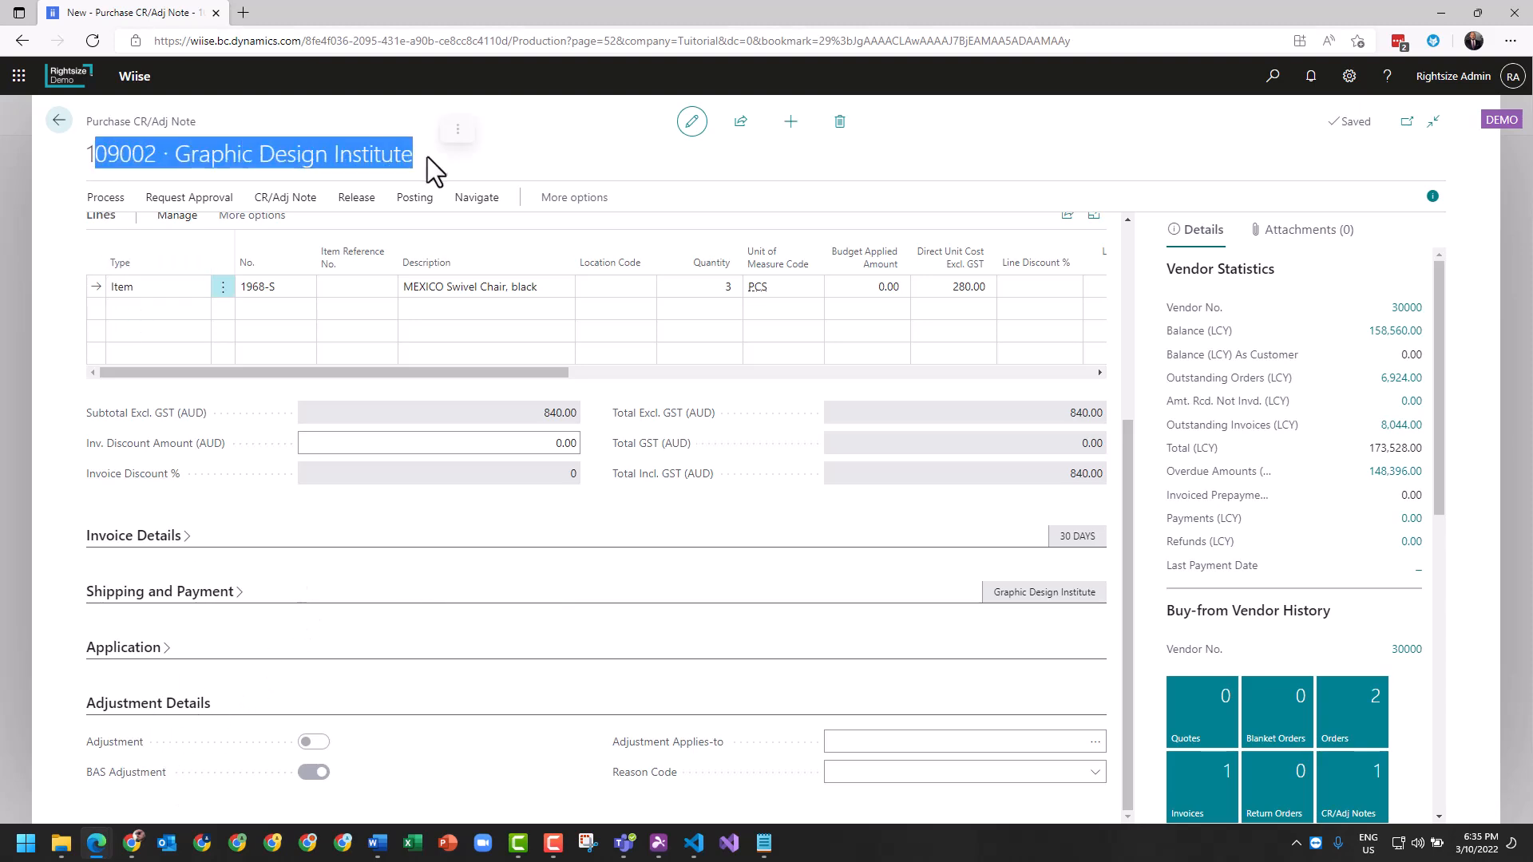
# - Set the credit note's Reason Code to DAMAGED
pyautogui.click(483, 701)
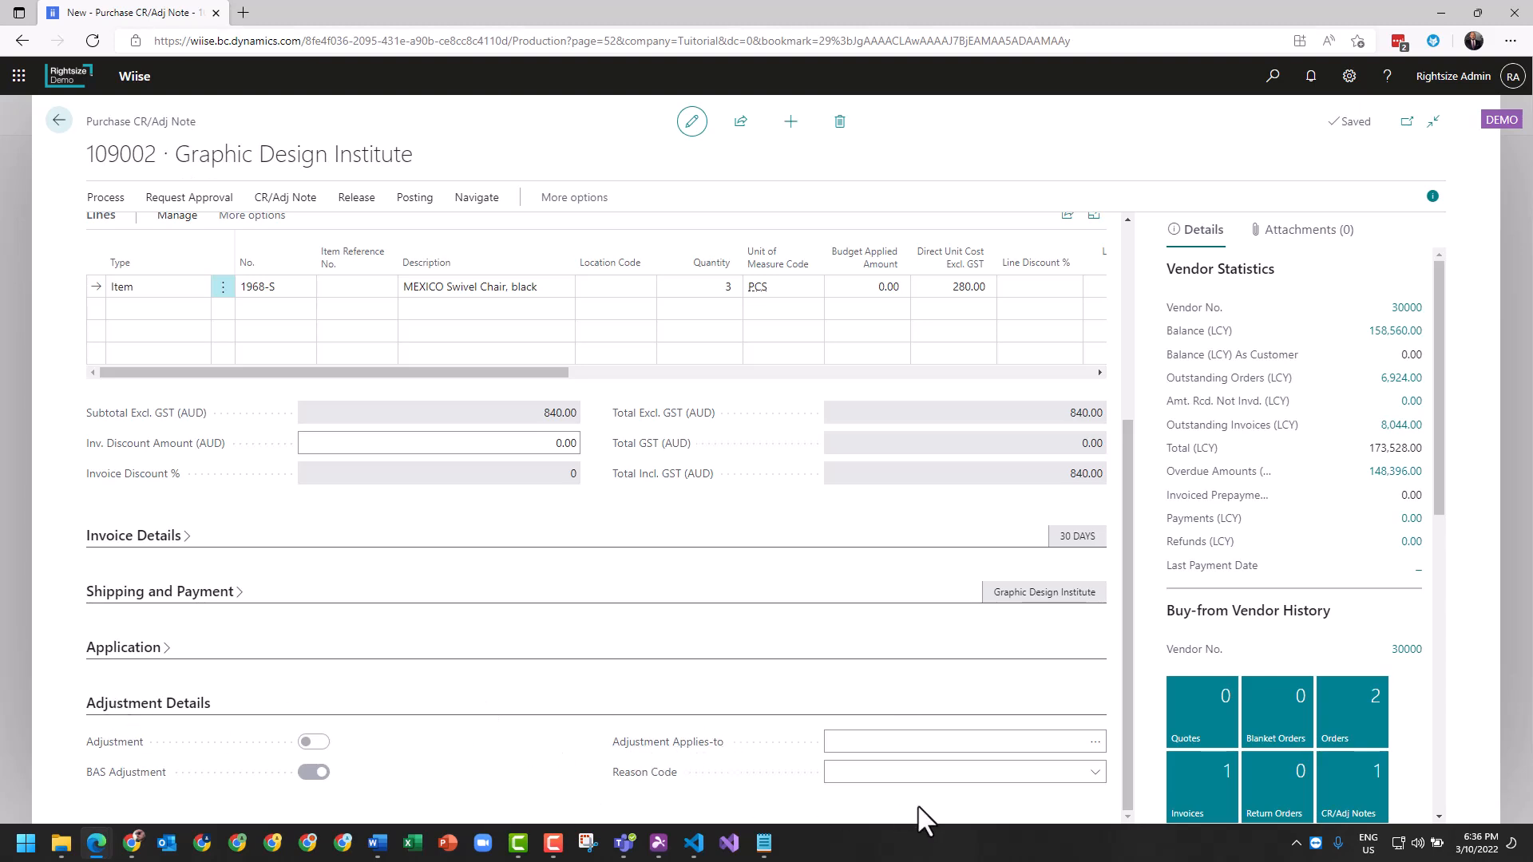
pyautogui.click(938, 775)
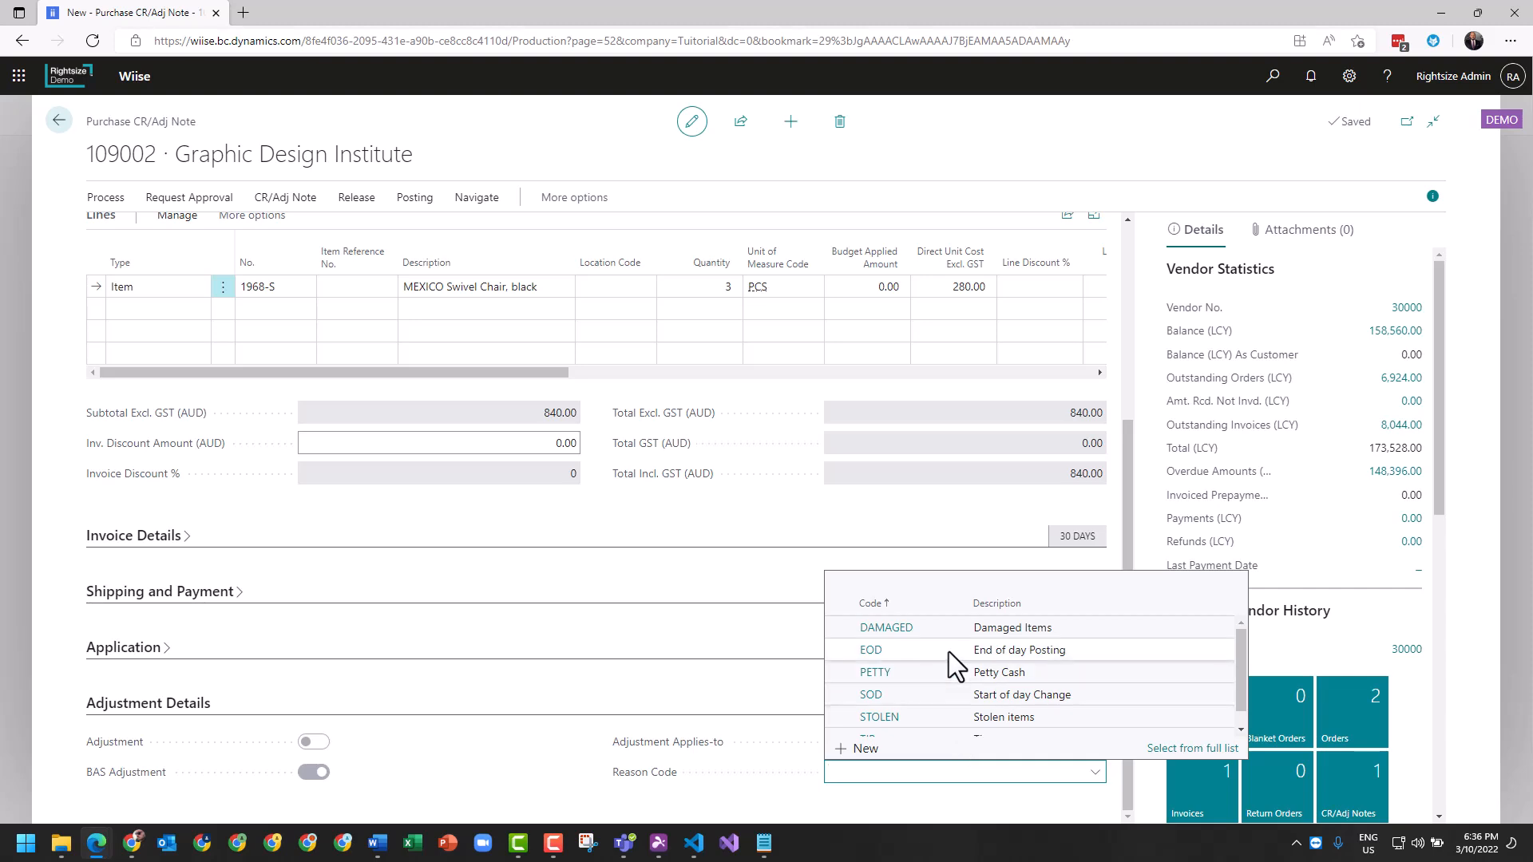
pyautogui.click(898, 630)
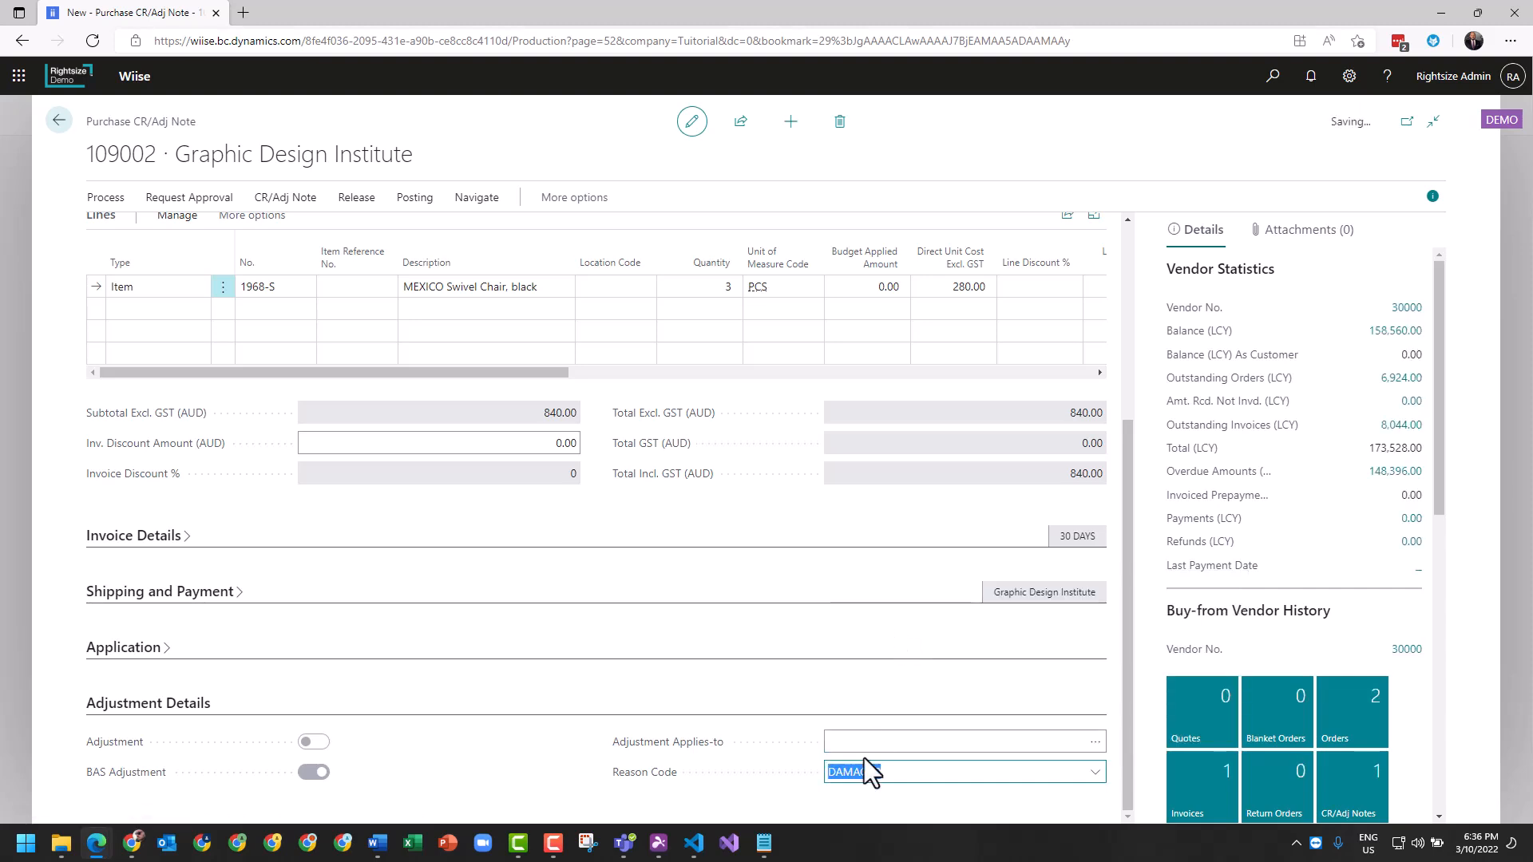
# - For Adjustment Applies-to, select the 13/02/2020 invoice entry in Apply Vendor Entries
pyautogui.click(906, 742)
pyautogui.click(1095, 741)
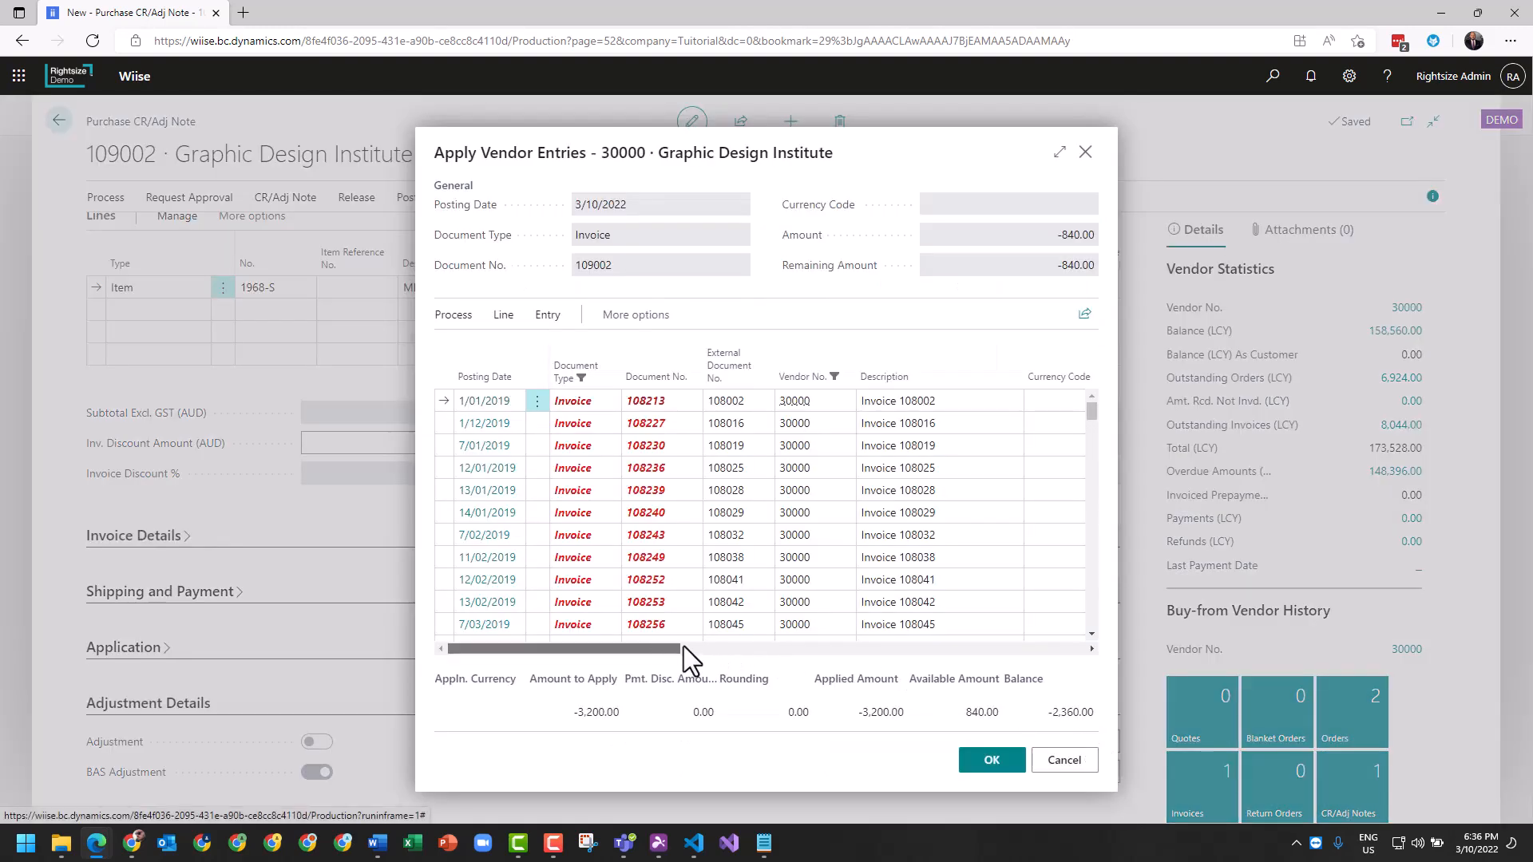
pyautogui.moveTo(856, 646); pyautogui.dragTo(538, 650)
pyautogui.scroll(-3, 700, 583)
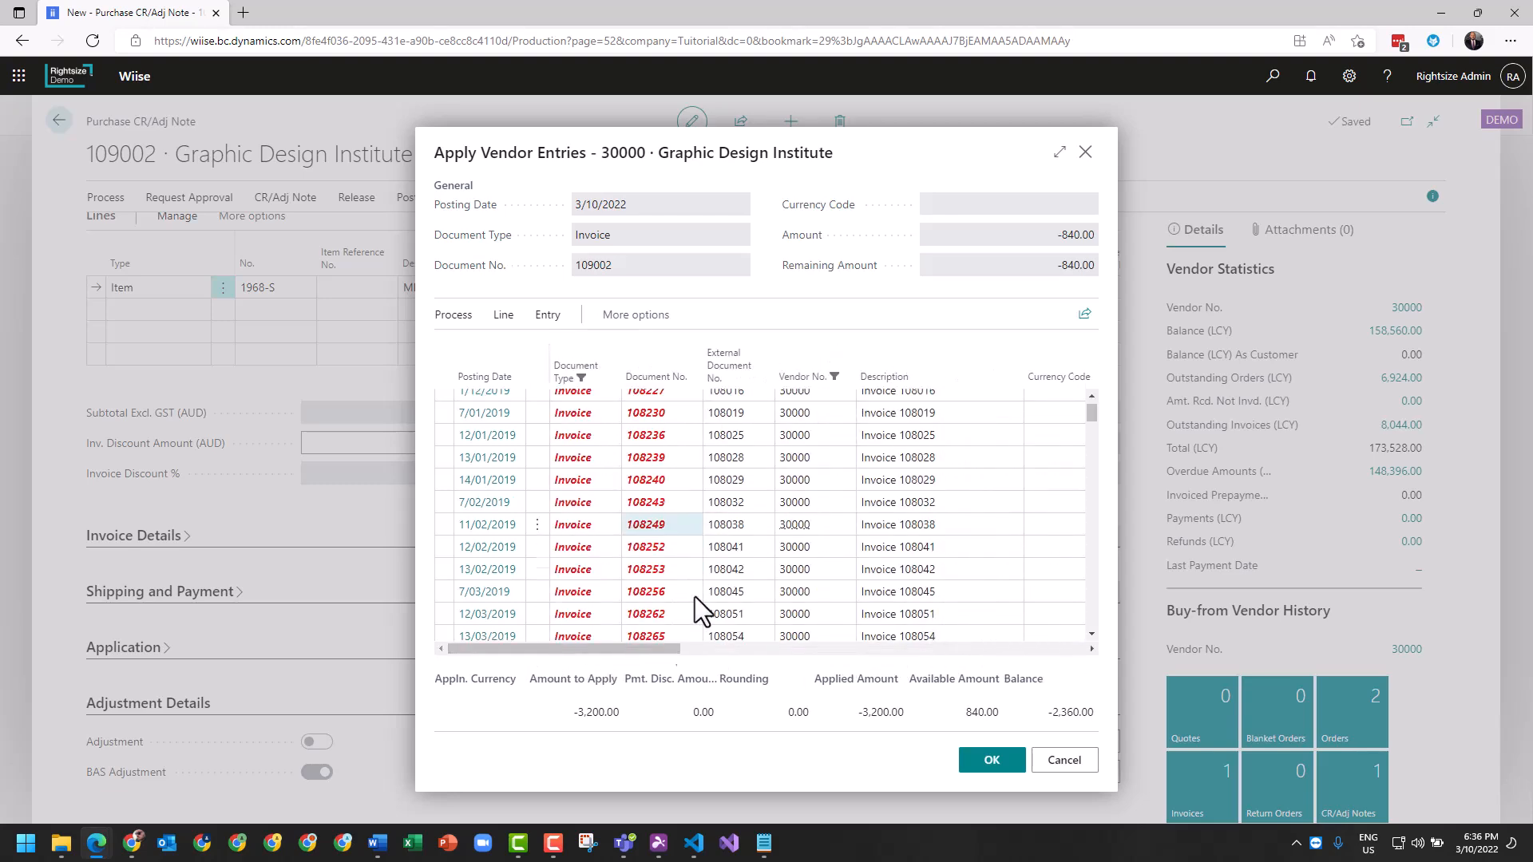
pyautogui.click(827, 649)
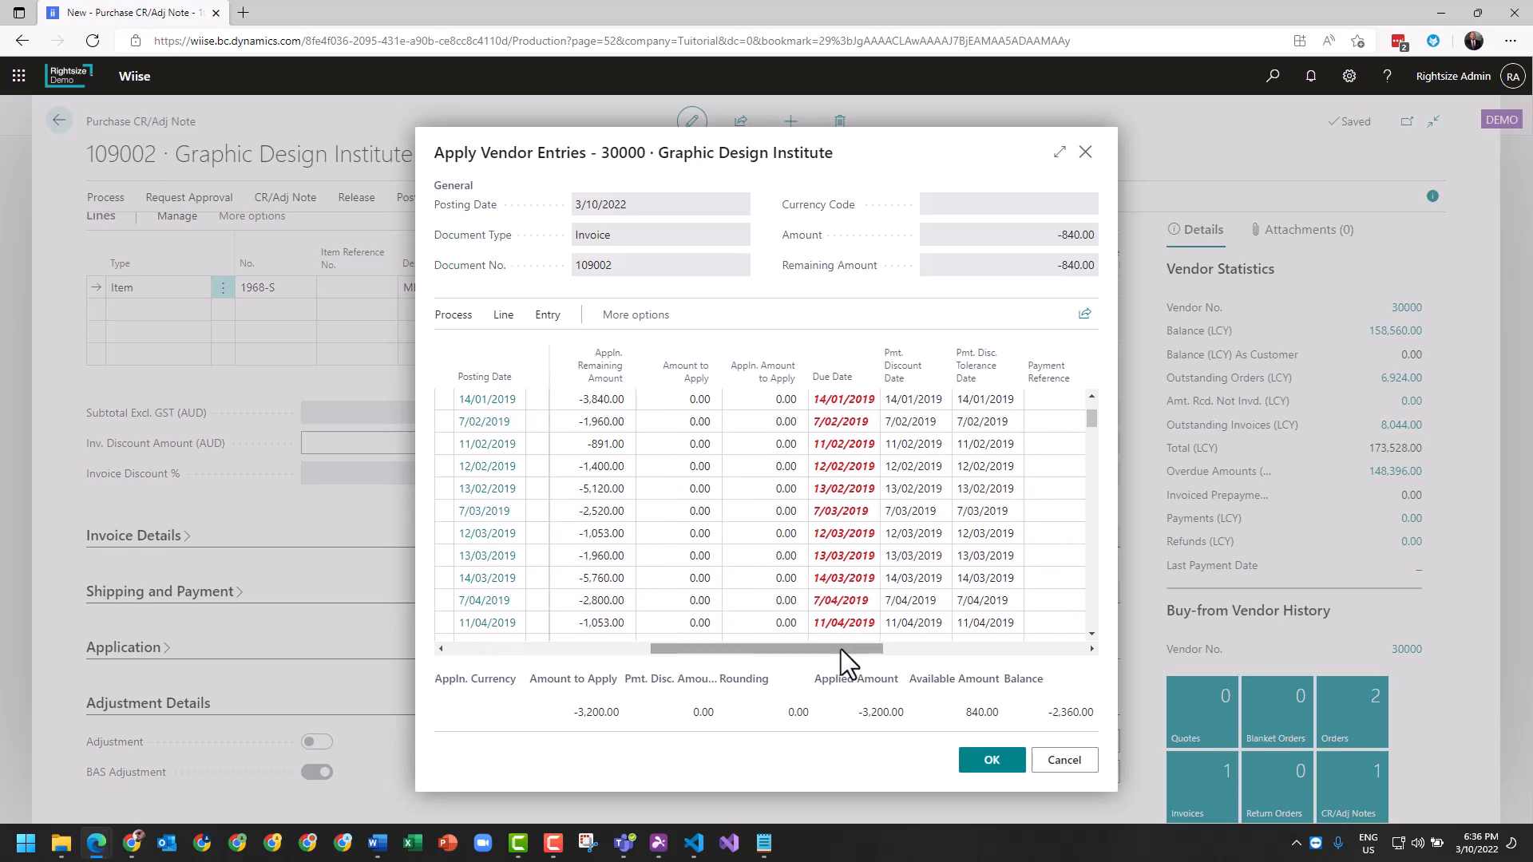
pyautogui.scroll(1, 852, 564)
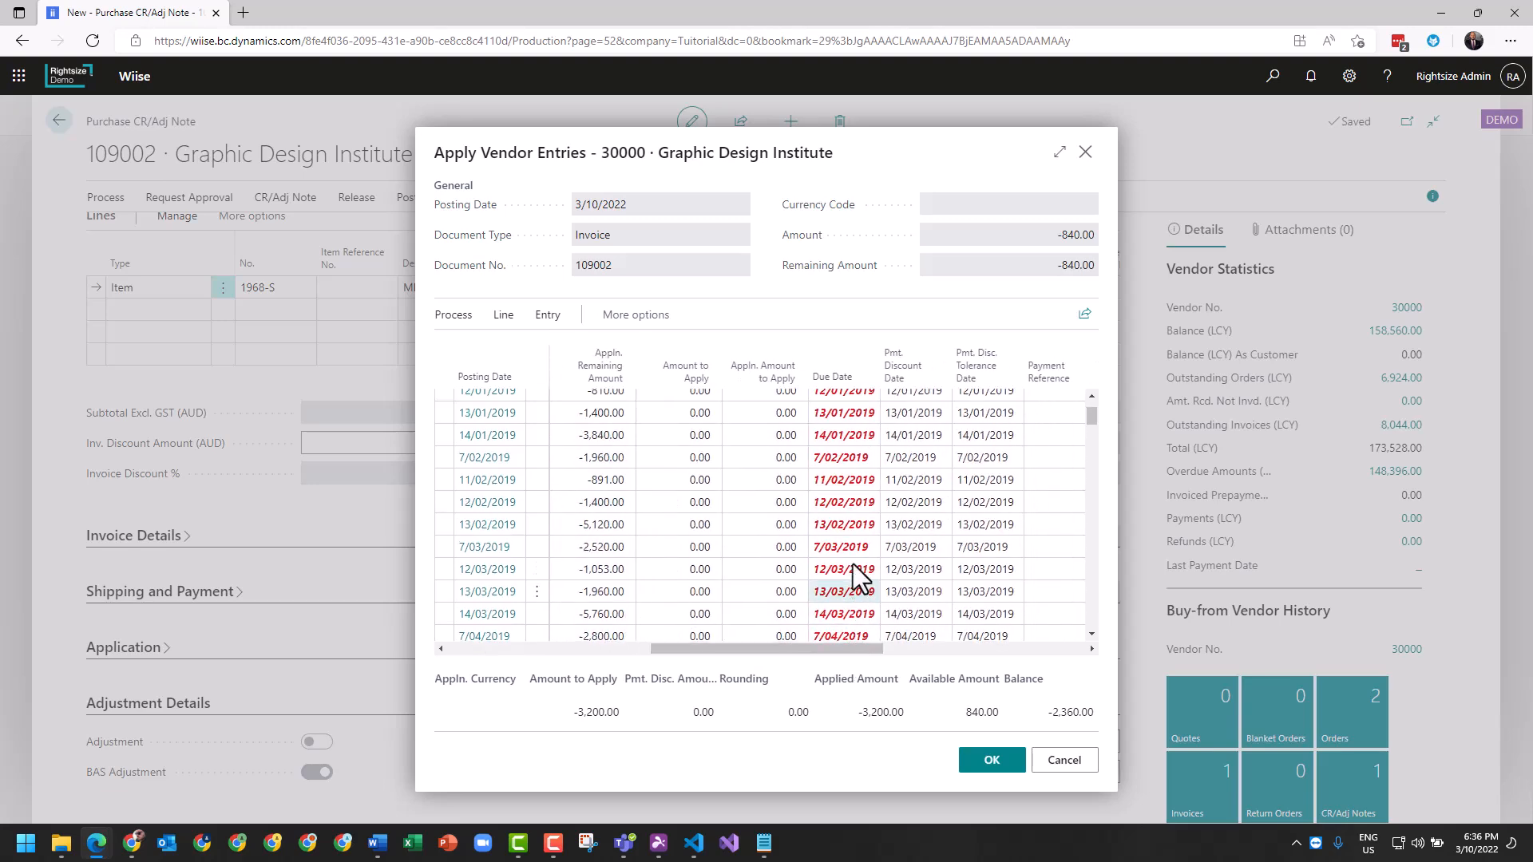
pyautogui.scroll(-7, 776, 571)
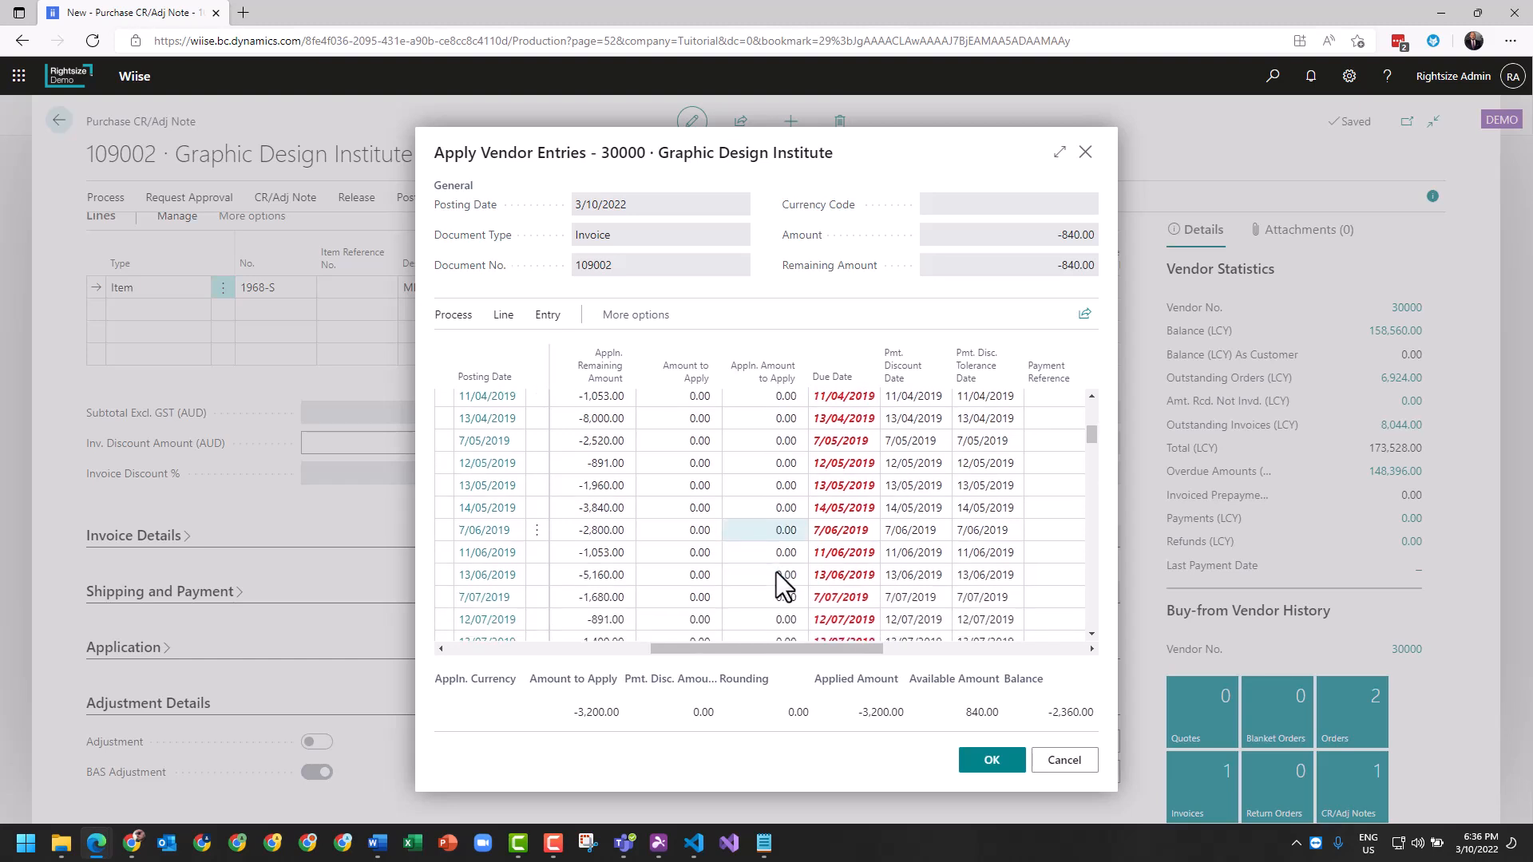
pyautogui.scroll(-10, 733, 604)
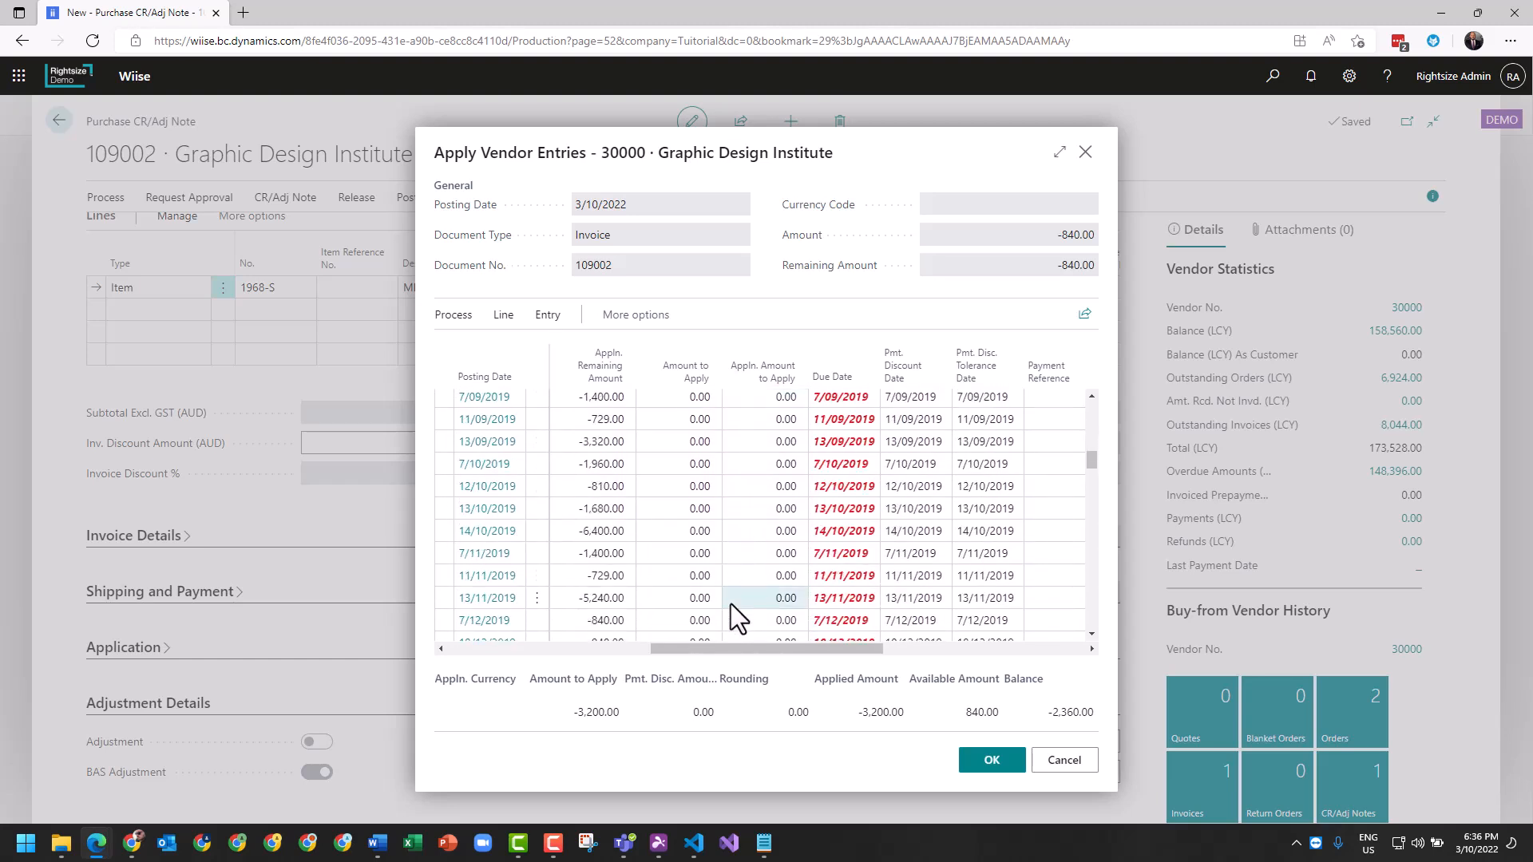
pyautogui.scroll(-5, 730, 604)
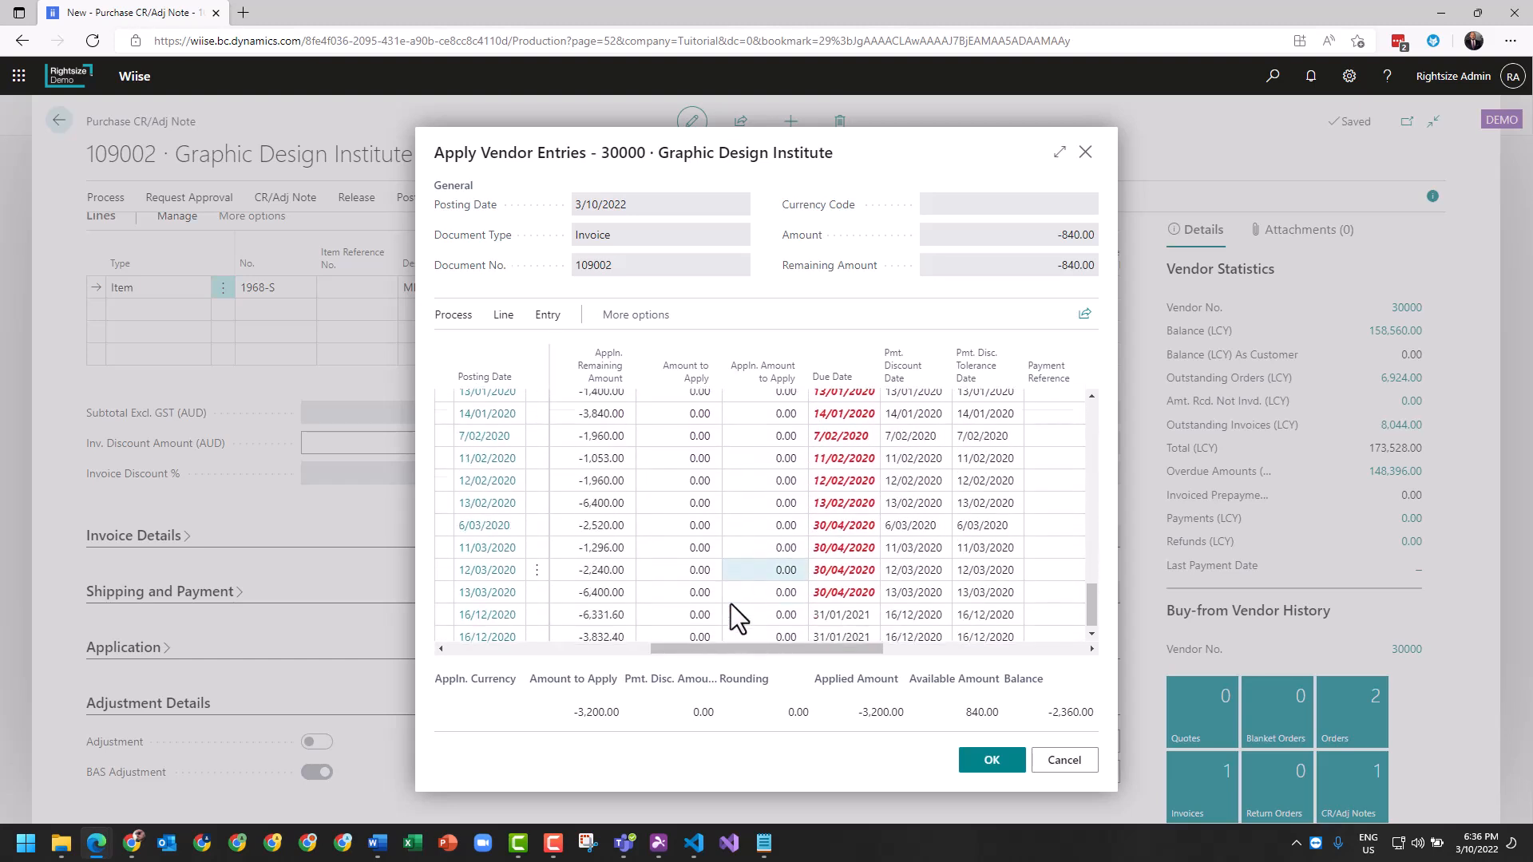
pyautogui.click(535, 496)
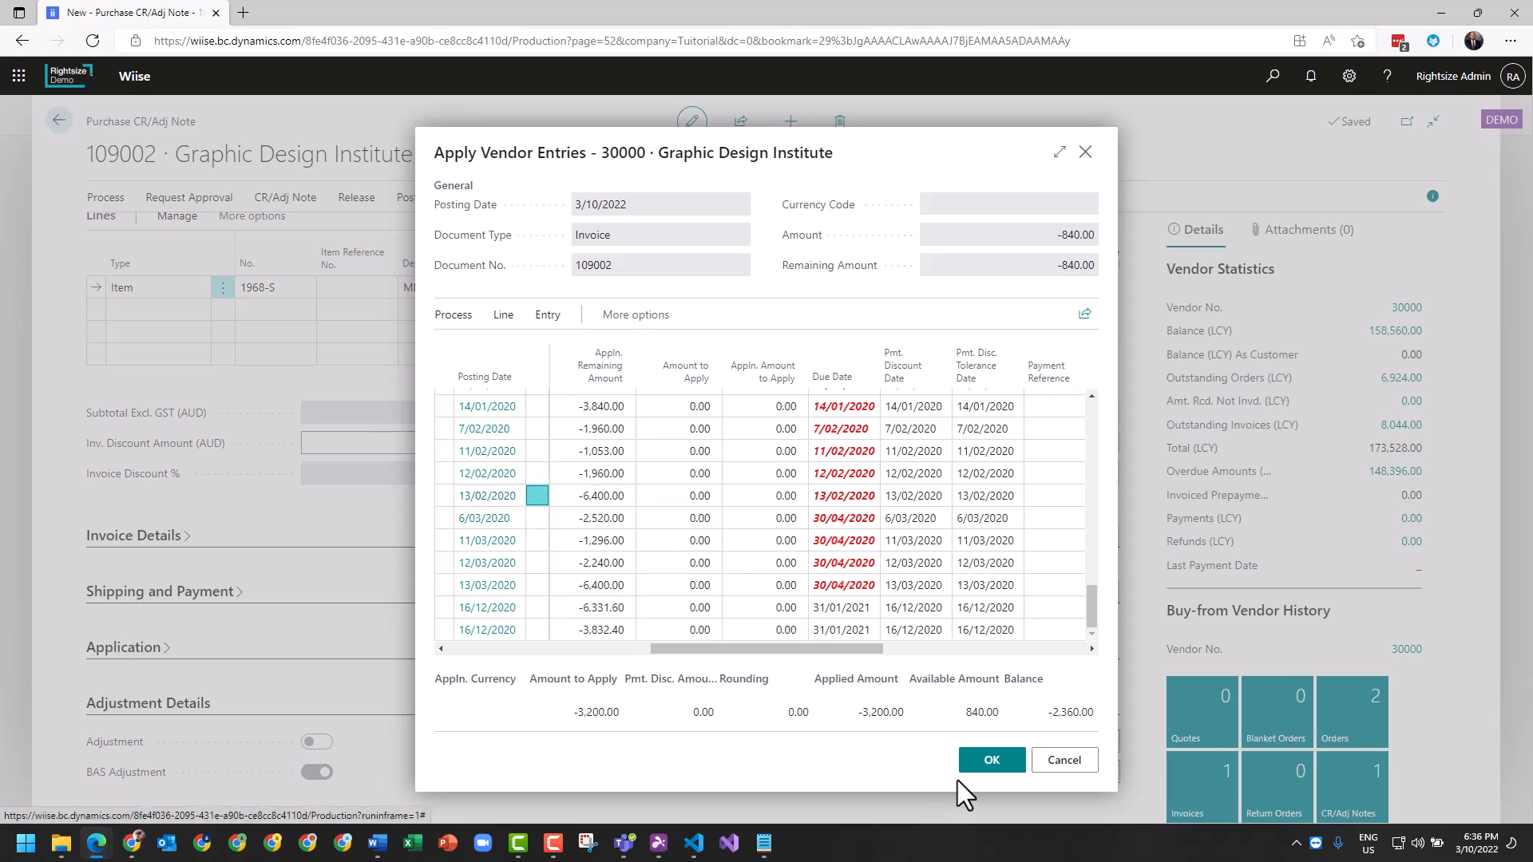
# - Confirm the chosen adjustment invoice and expand the Application section
pyautogui.click(991, 760)
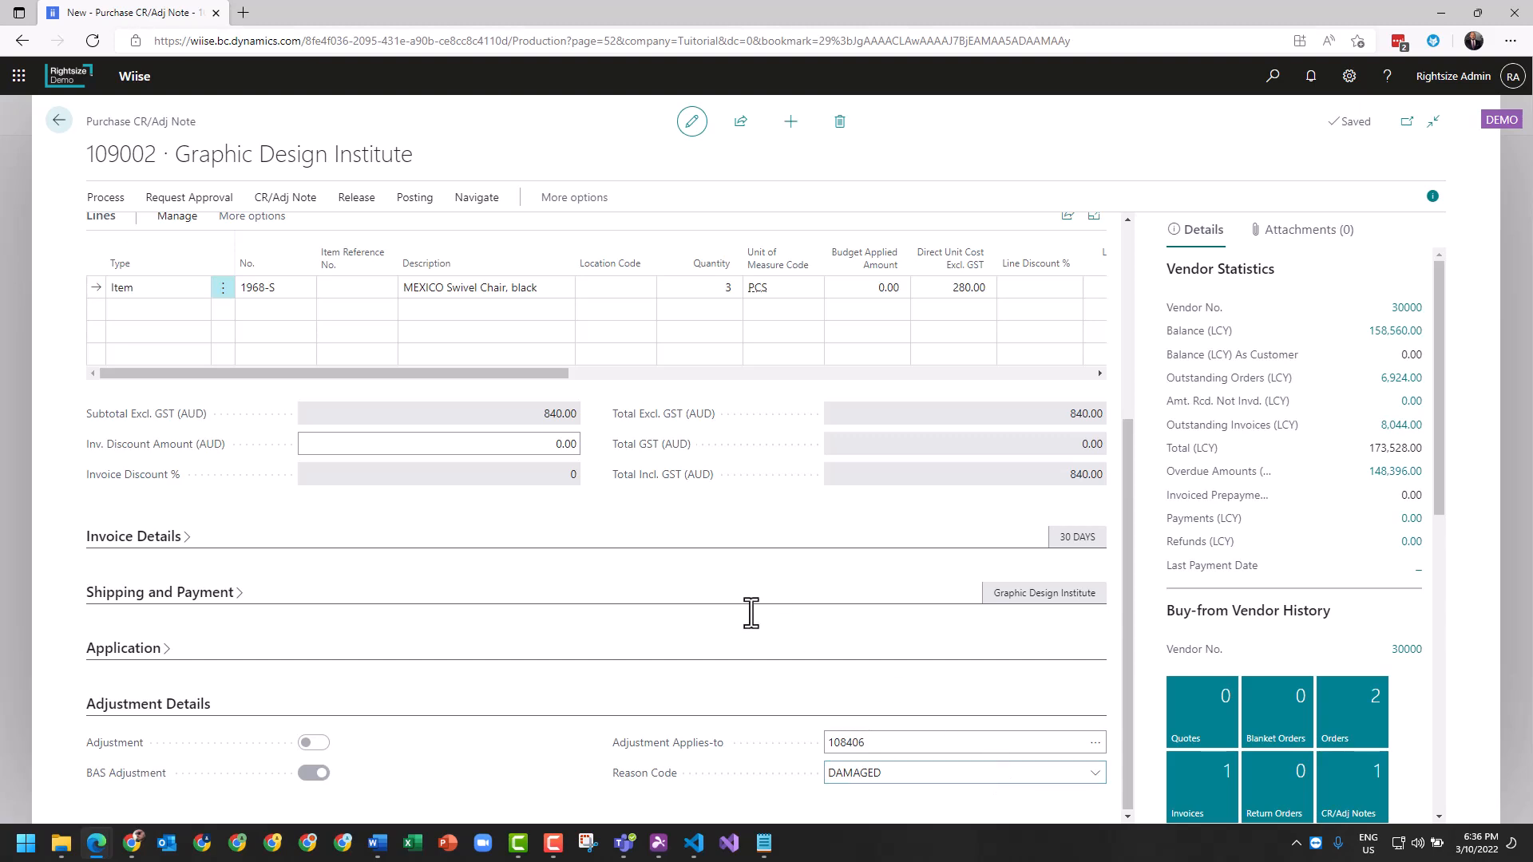
pyautogui.click(132, 659)
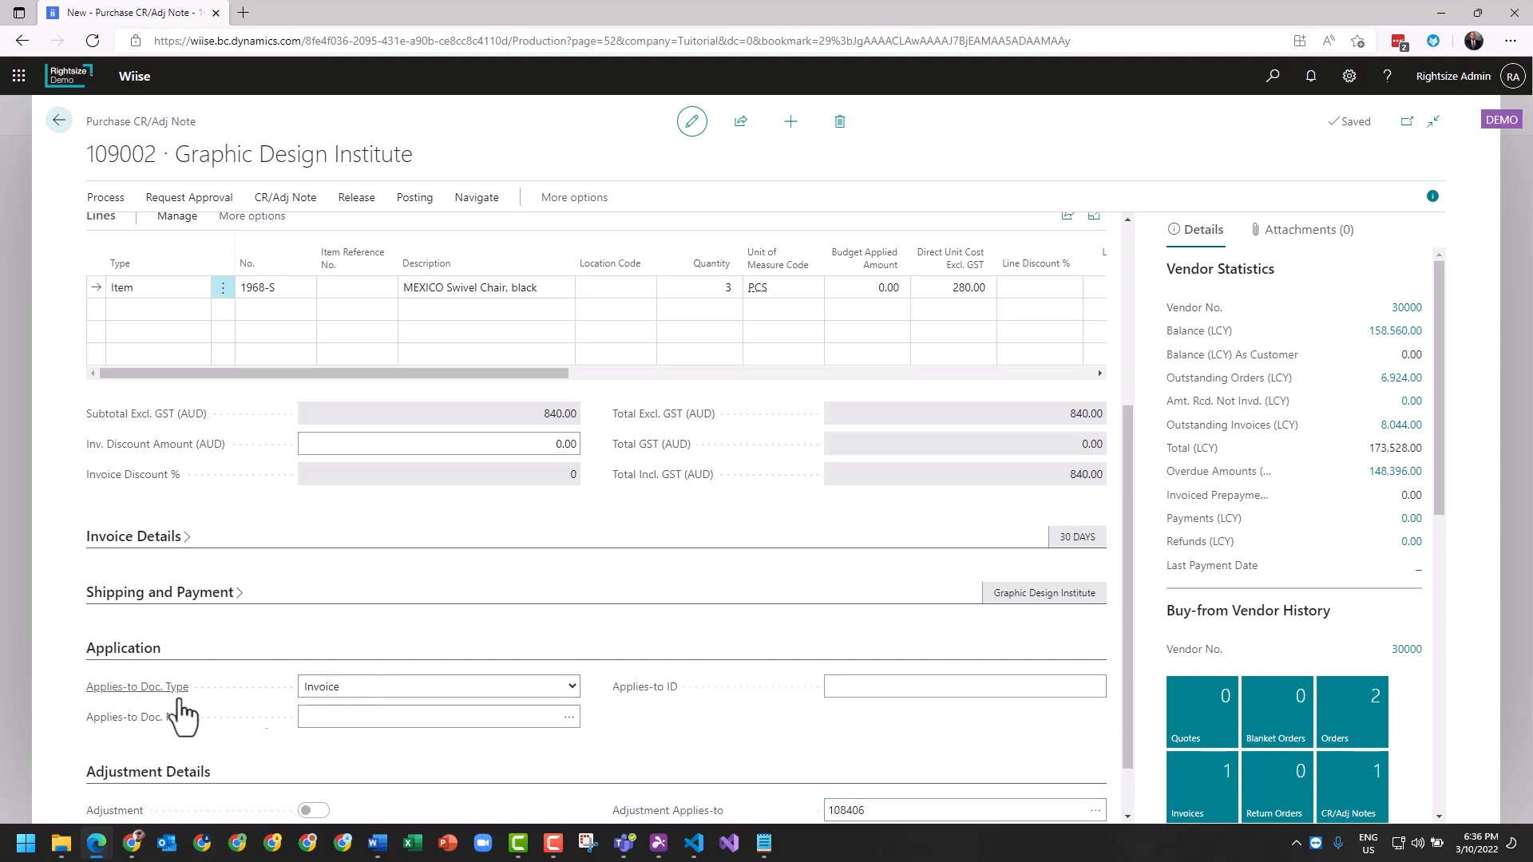
pyautogui.click(901, 691)
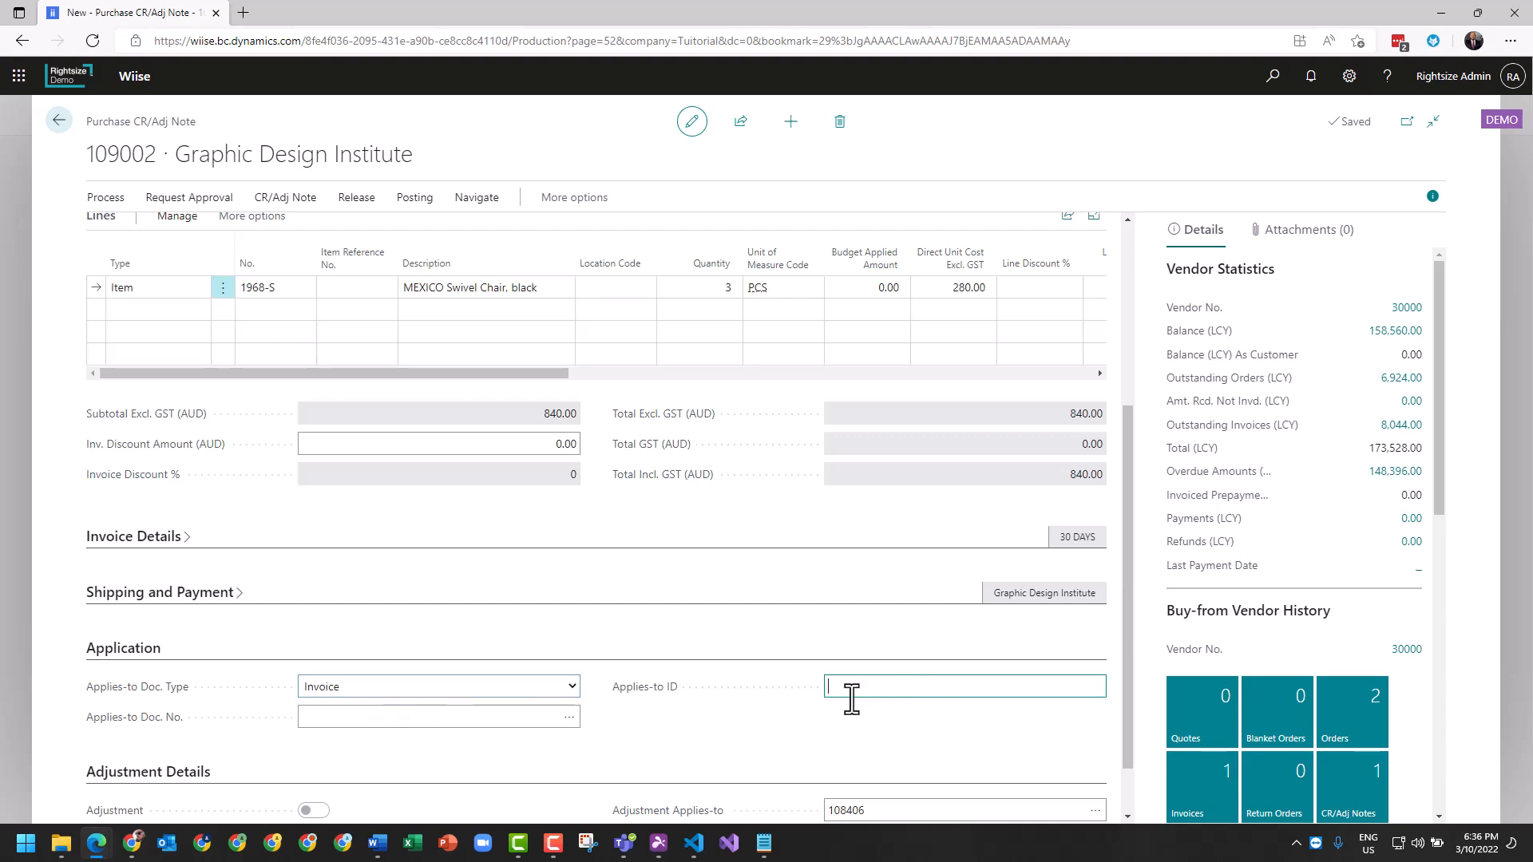
# - Set Applies-to Doc. No. to invoice 108354, the 14/10/2019 entry
pyautogui.click(500, 718)
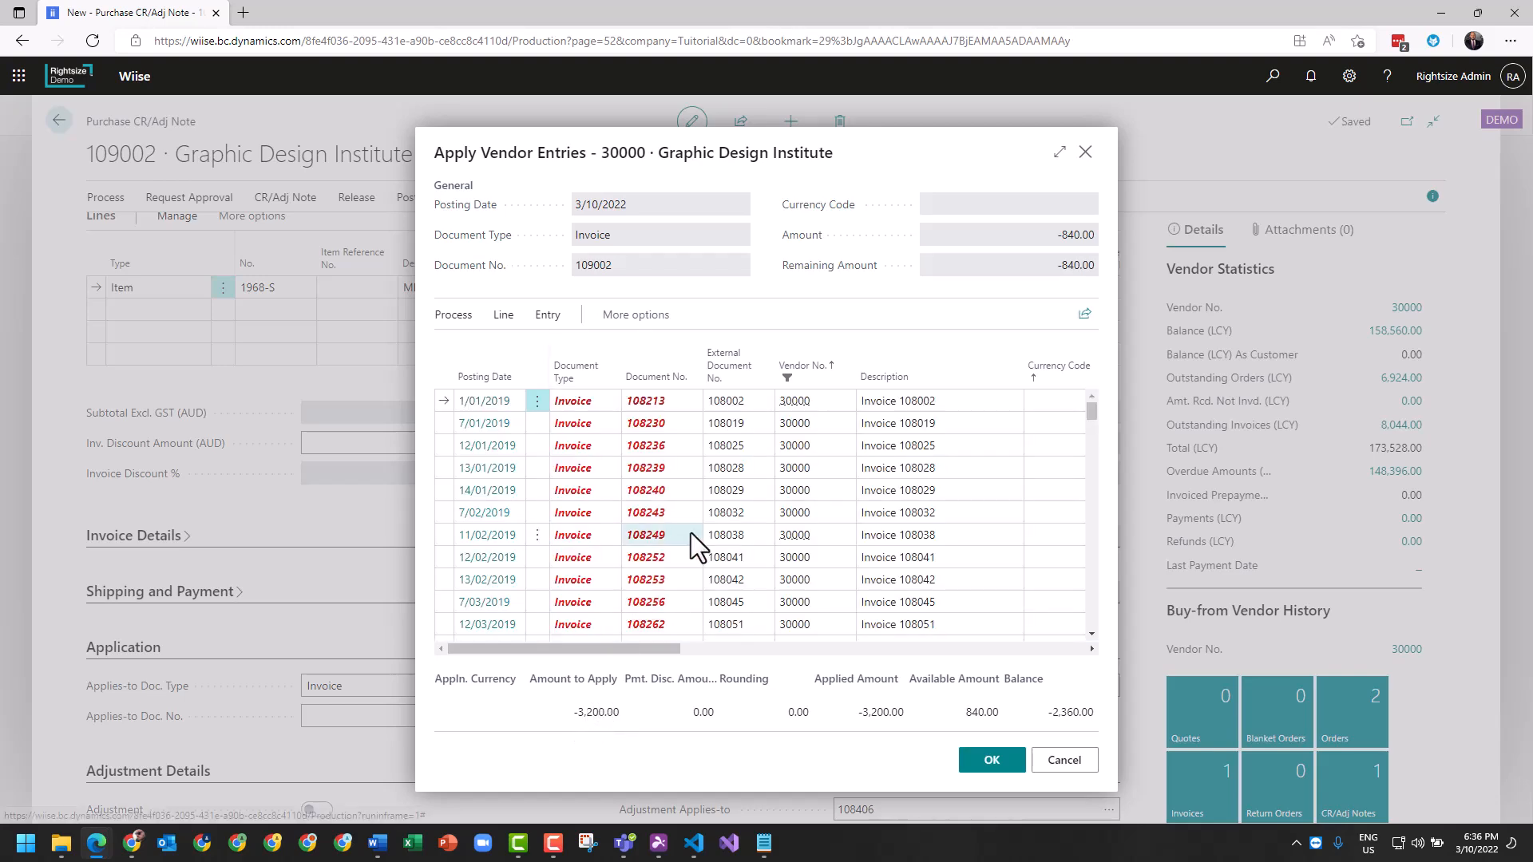
pyautogui.moveTo(655, 644); pyautogui.dragTo(610, 642)
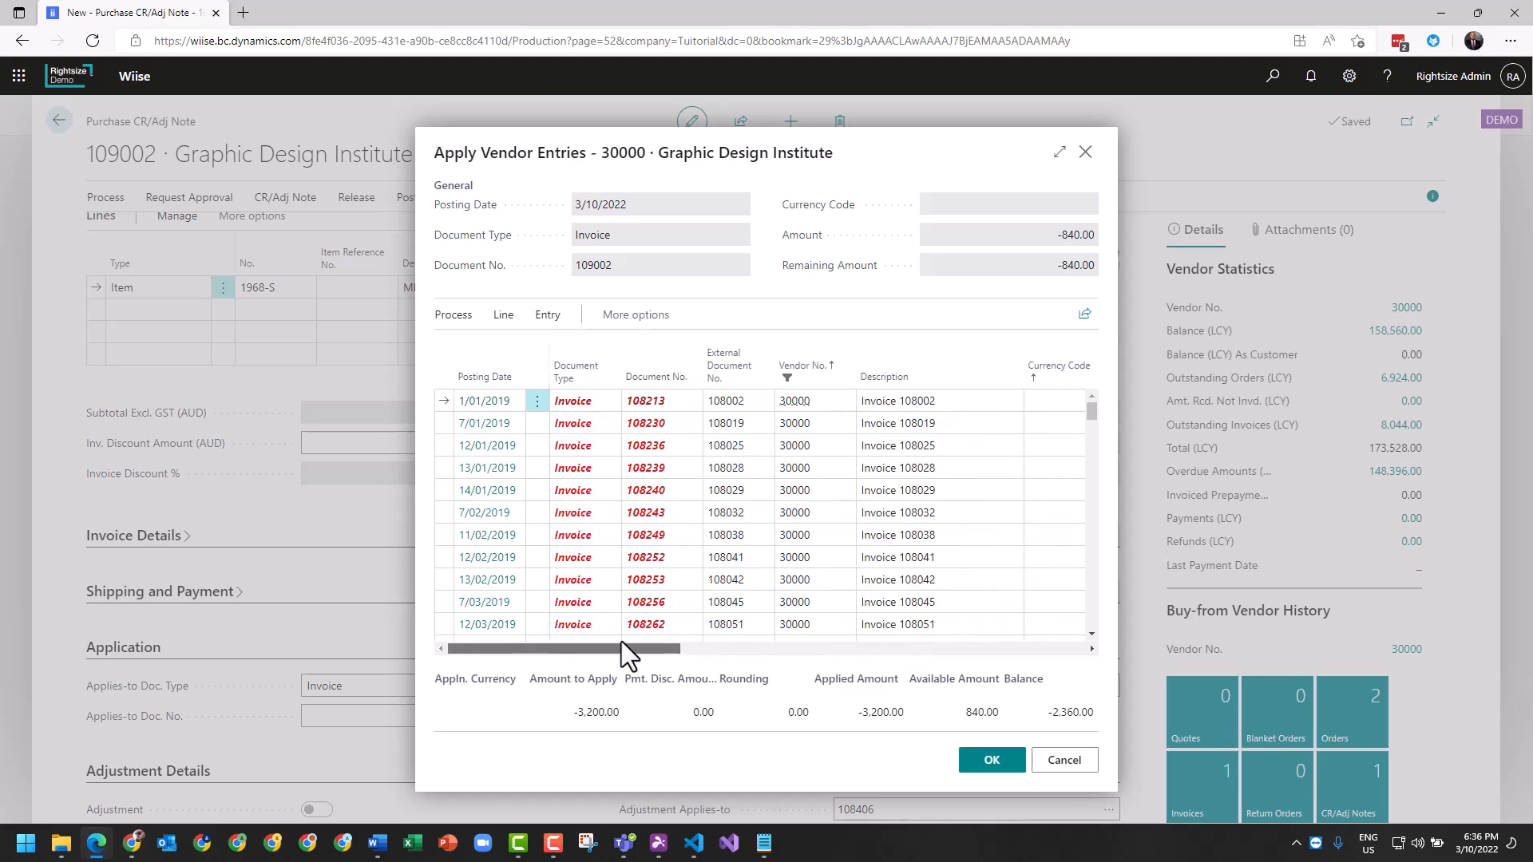
pyautogui.click(733, 628)
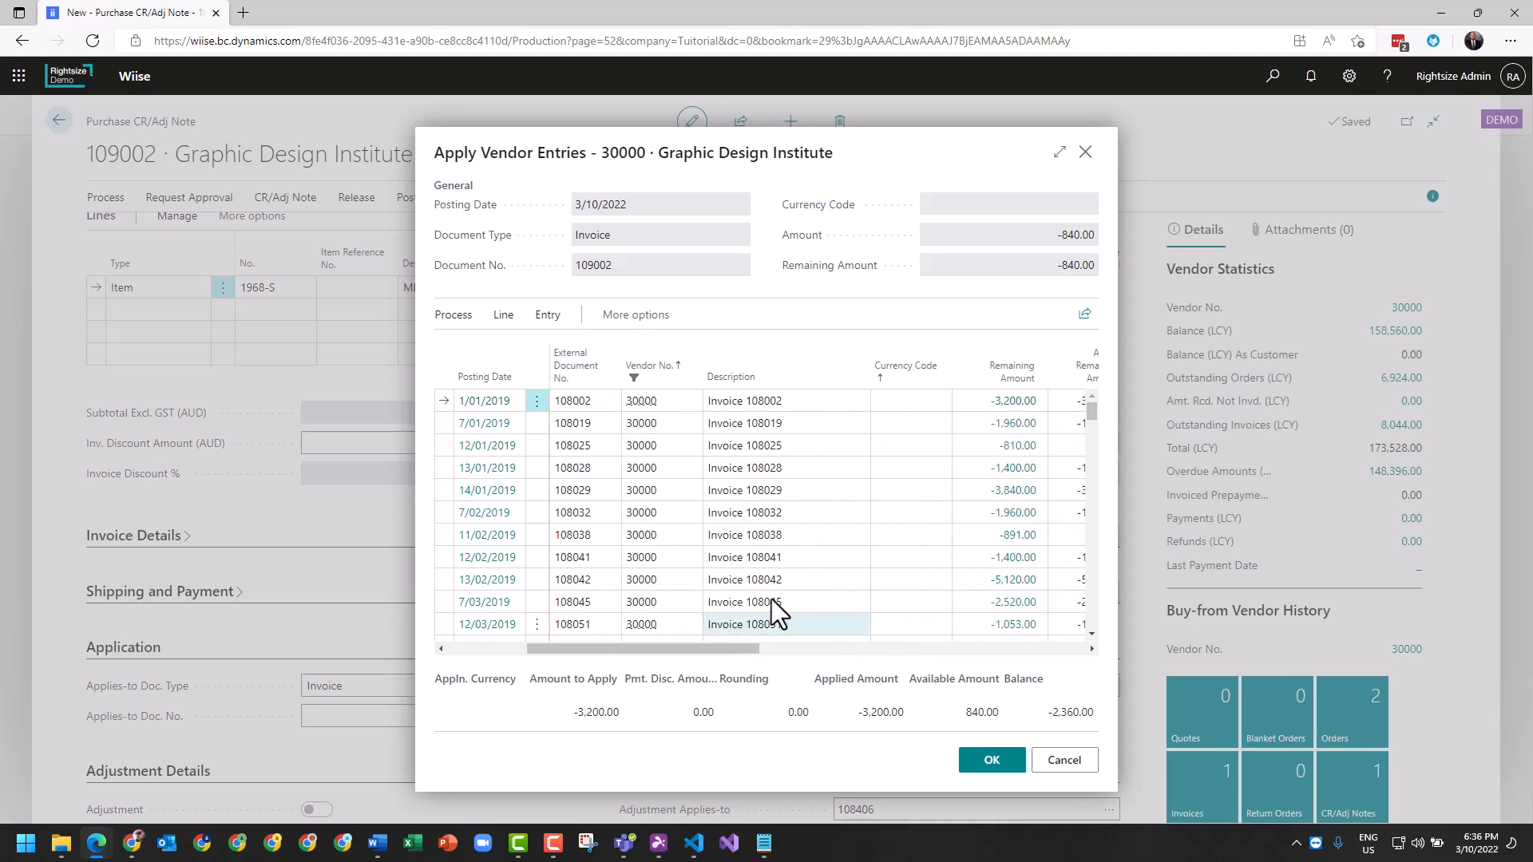
pyautogui.scroll(-3, 802, 553)
pyautogui.scroll(-7, 802, 553)
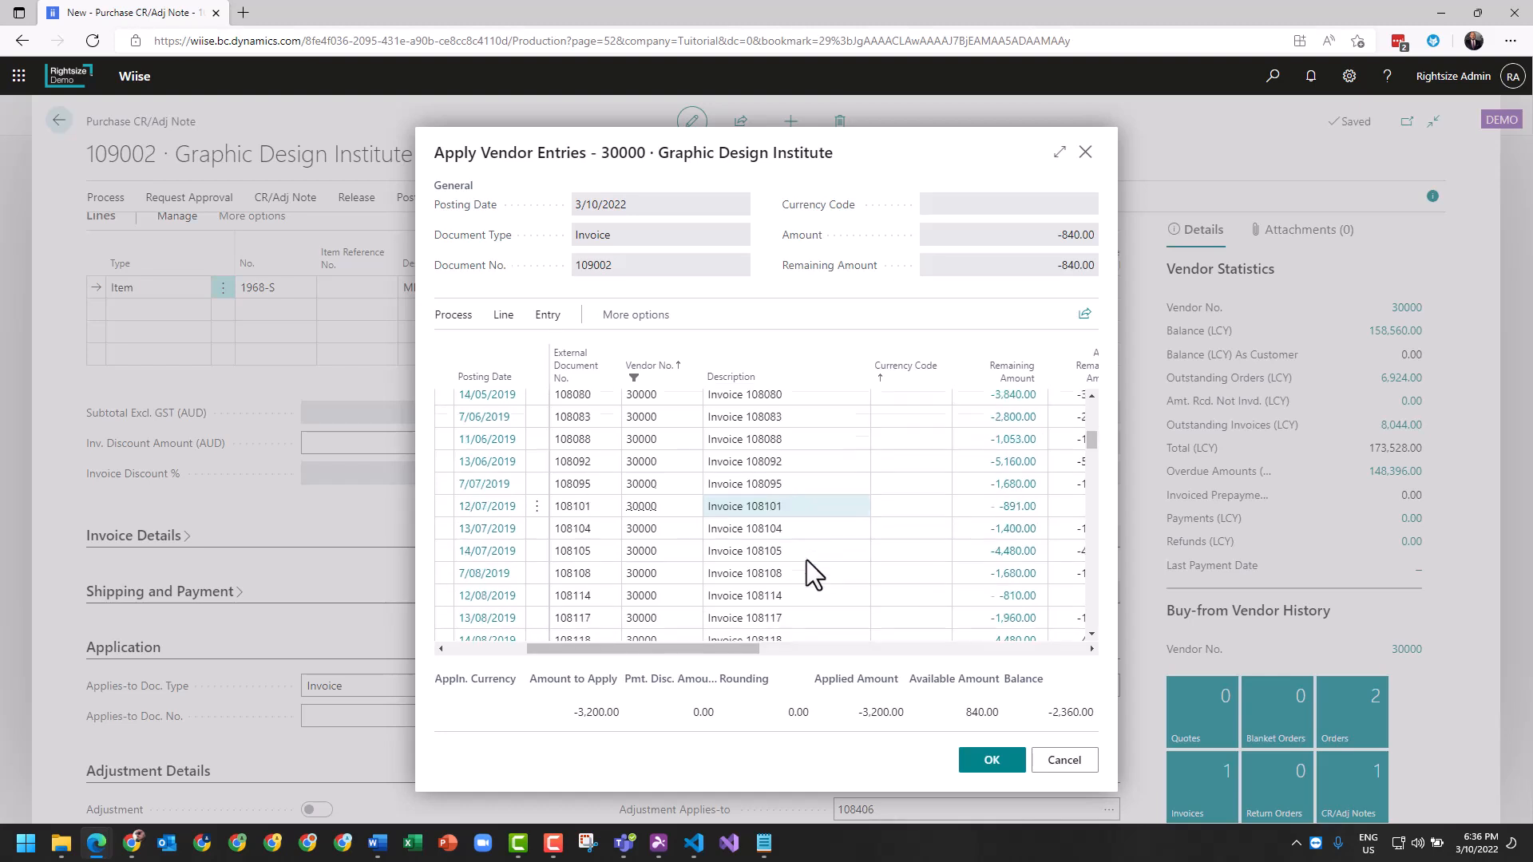
pyautogui.scroll(-2, 809, 567)
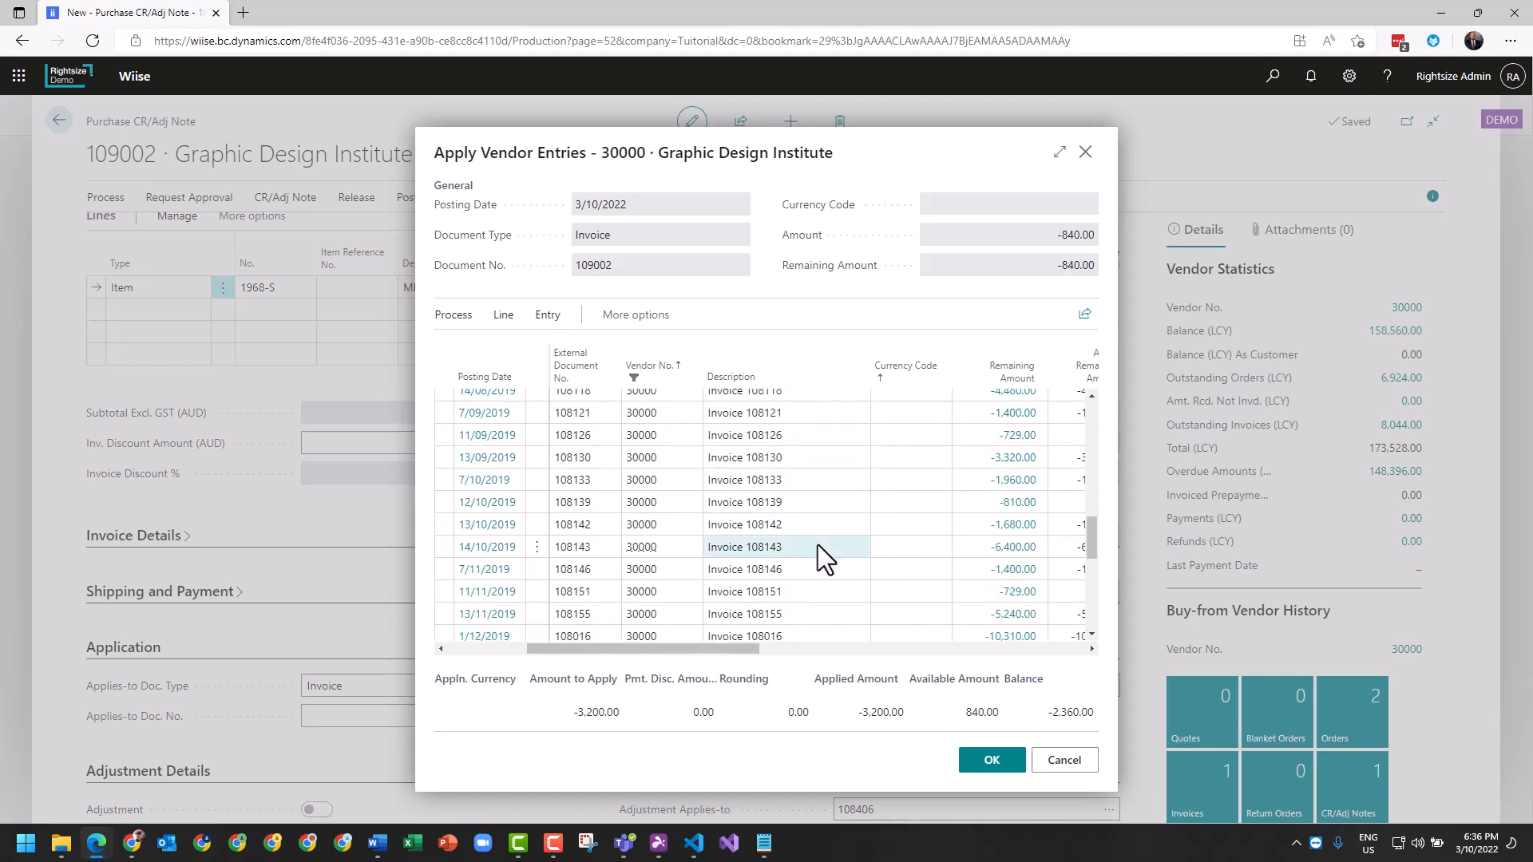
pyautogui.click(537, 554)
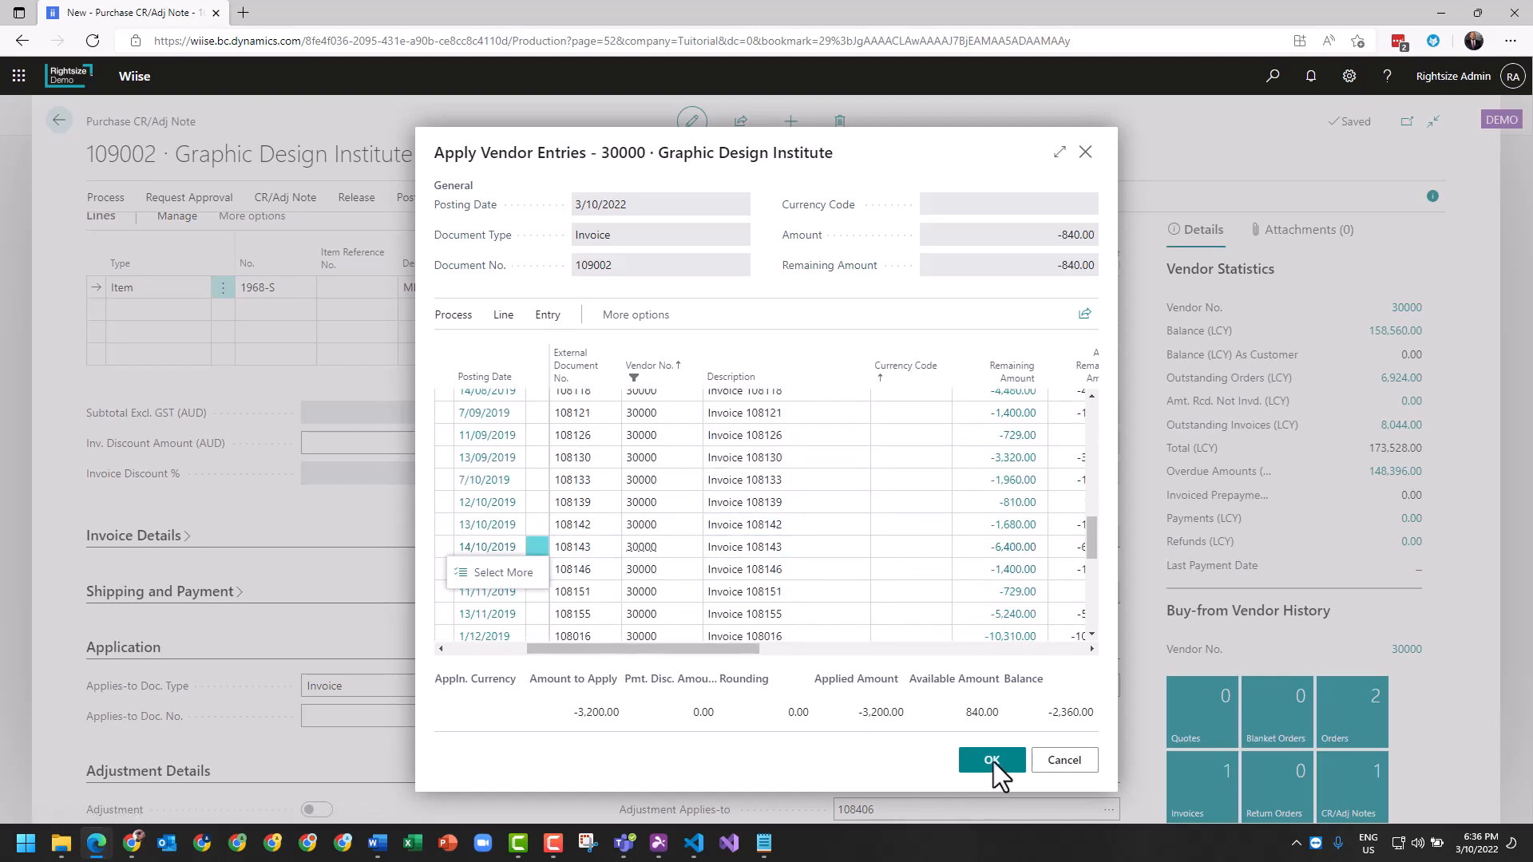
pyautogui.click(993, 760)
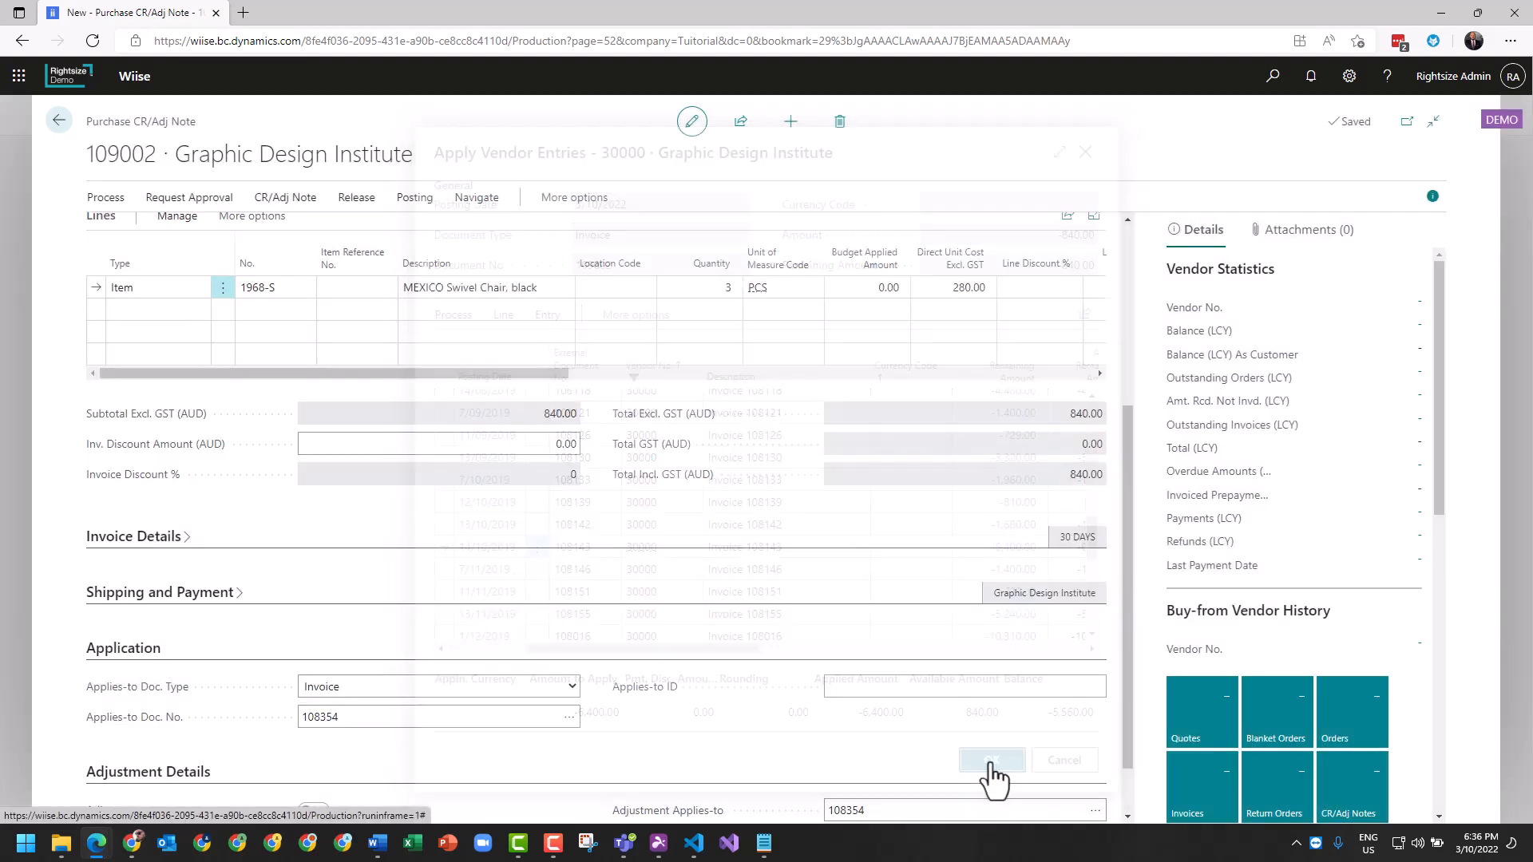
pyautogui.scroll(-1, 798, 746)
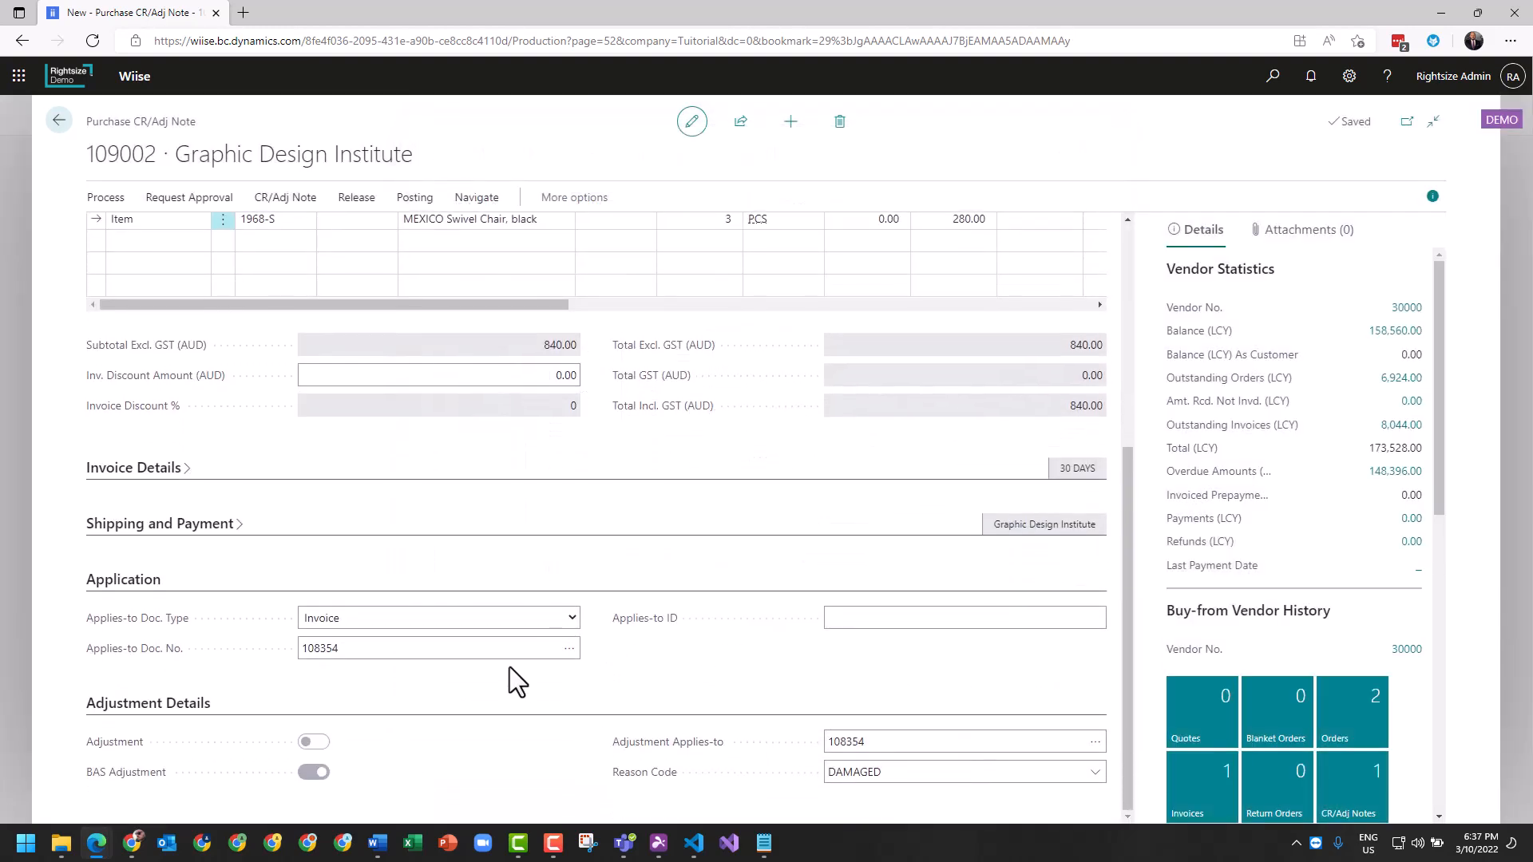
pyautogui.click(504, 656)
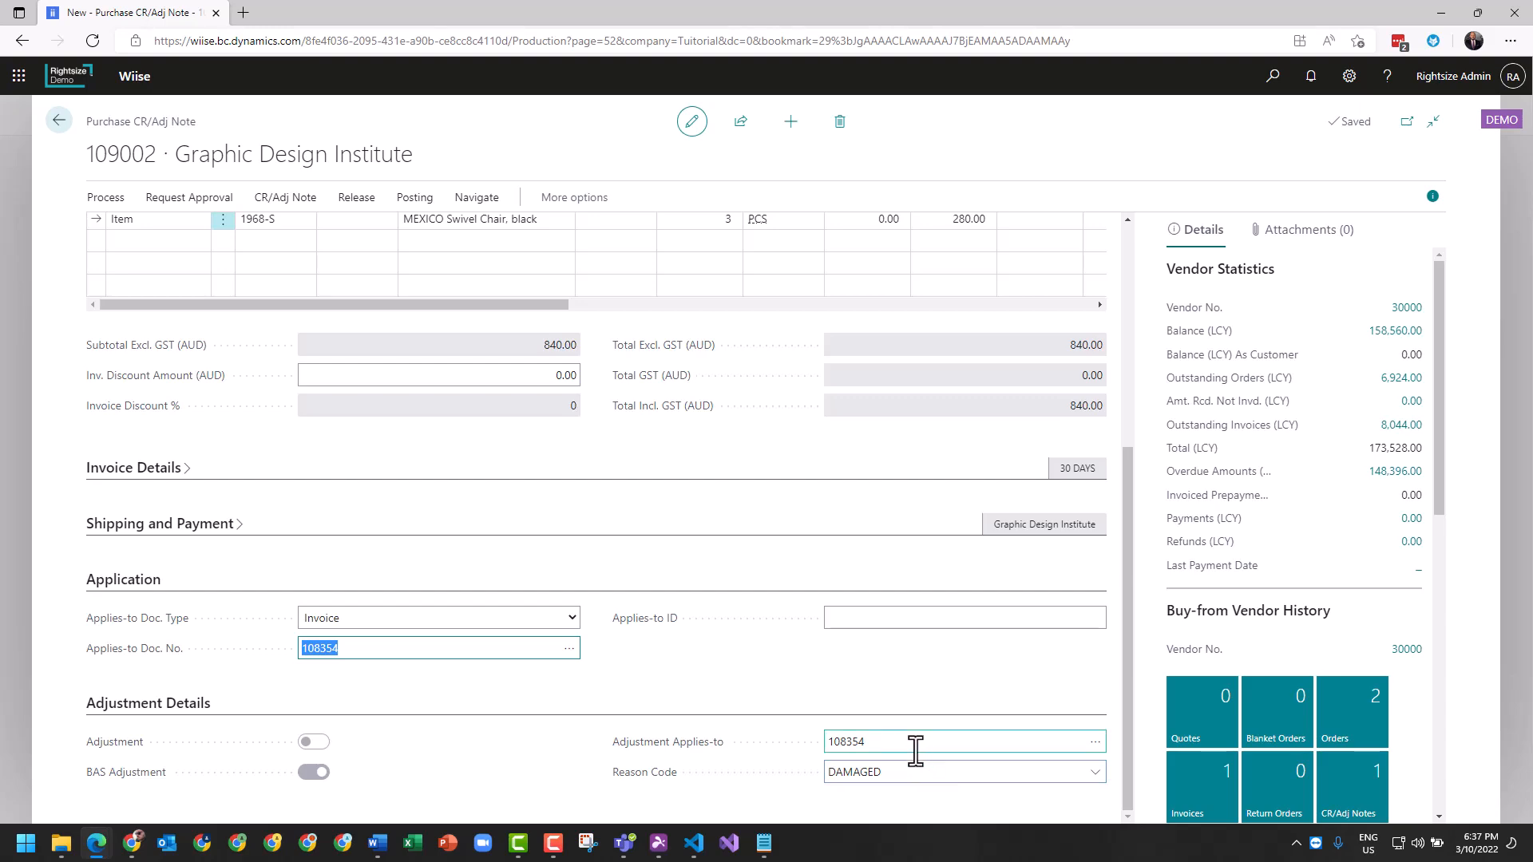
pyautogui.click(391, 696)
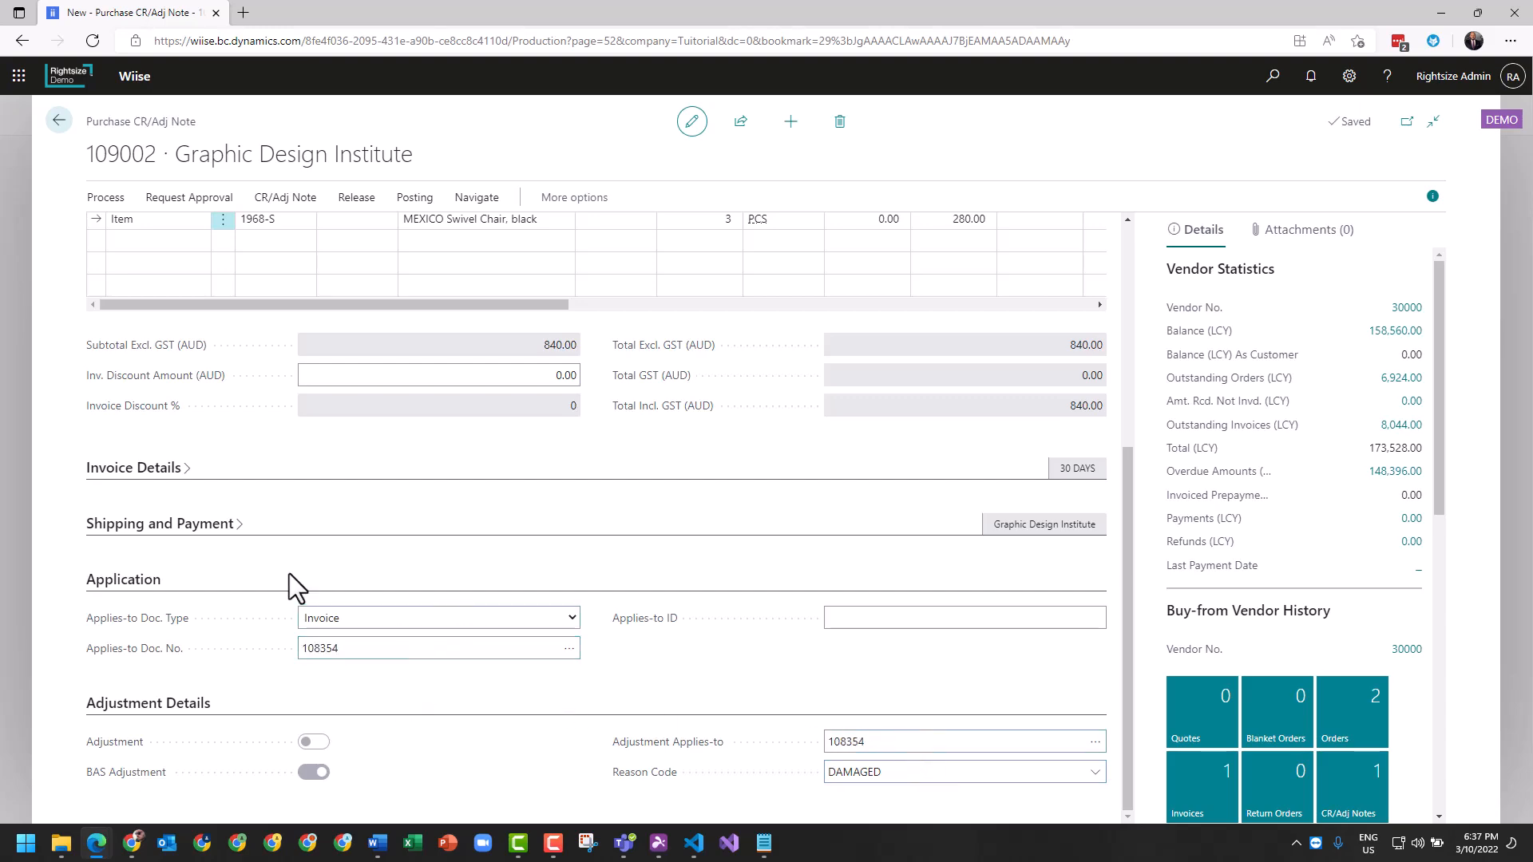
# - Post credit note 109002 with F9 and confirm with Yes
pyautogui.scroll(5, 199, 539)
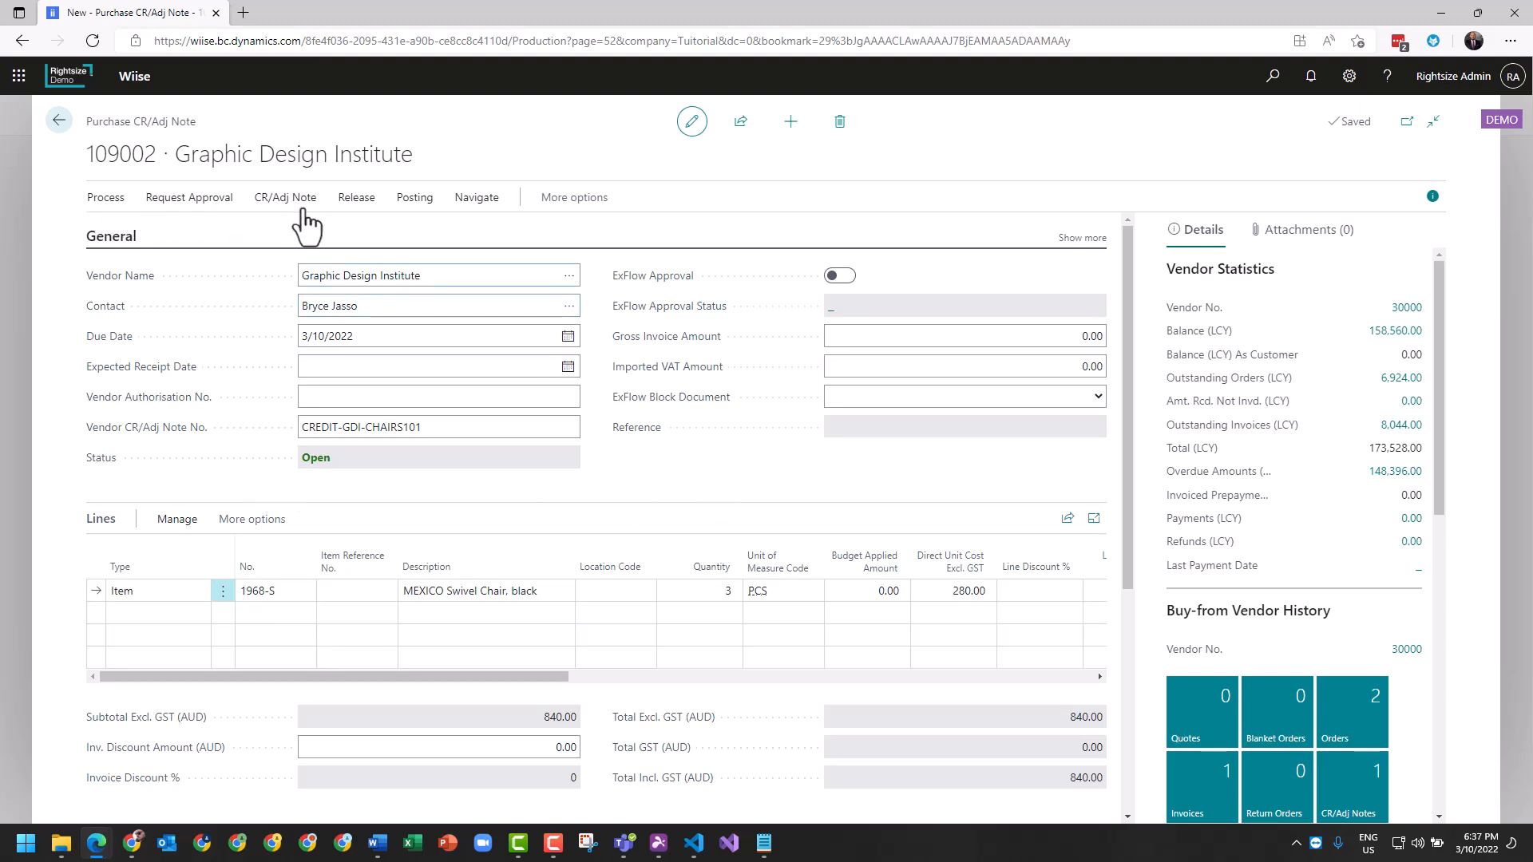
pyautogui.click(413, 209)
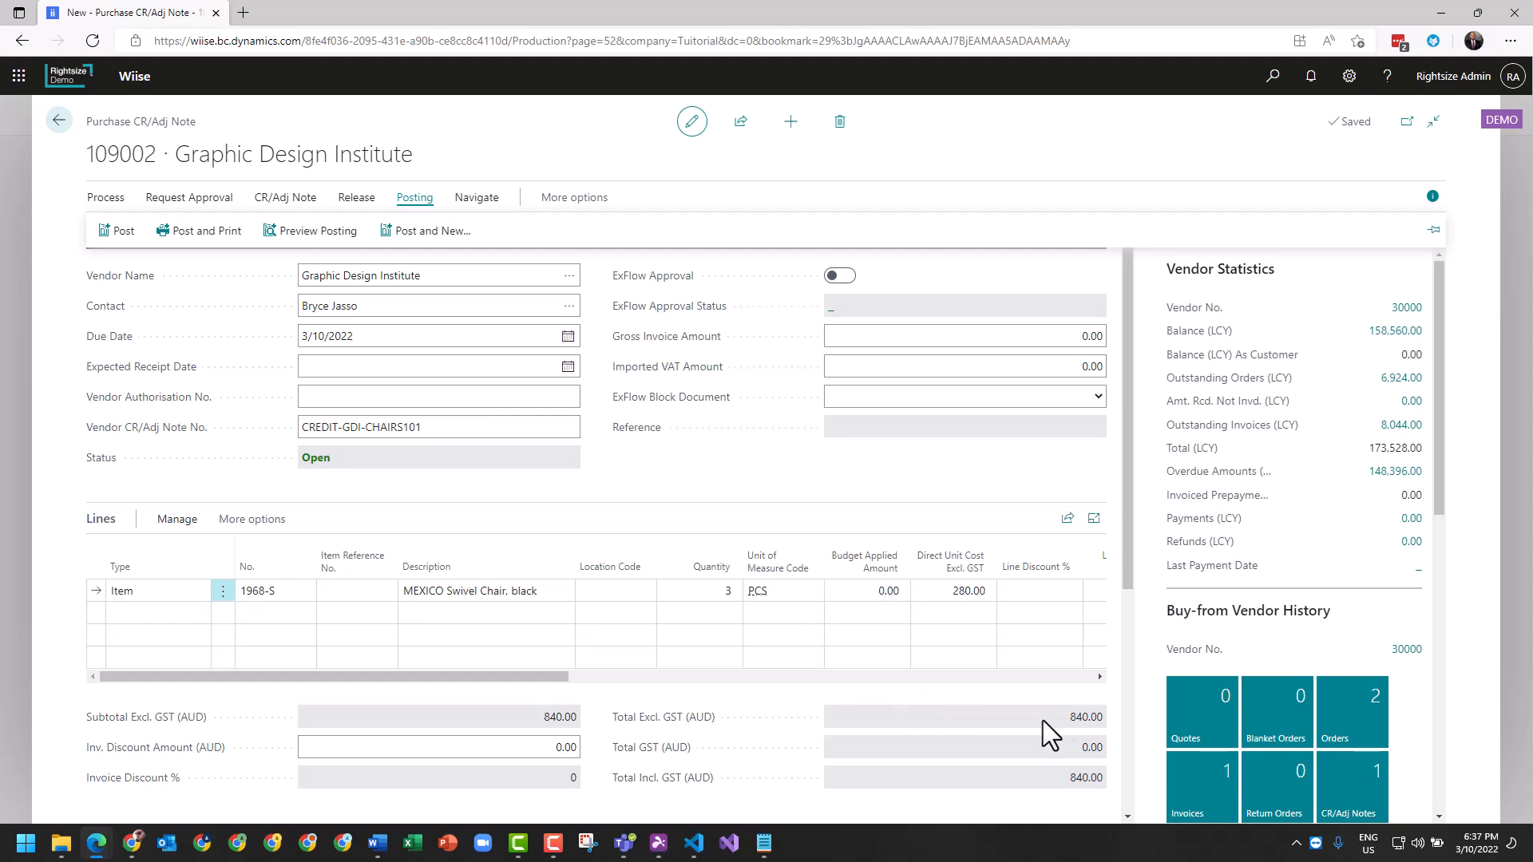
pyautogui.click(118, 232)
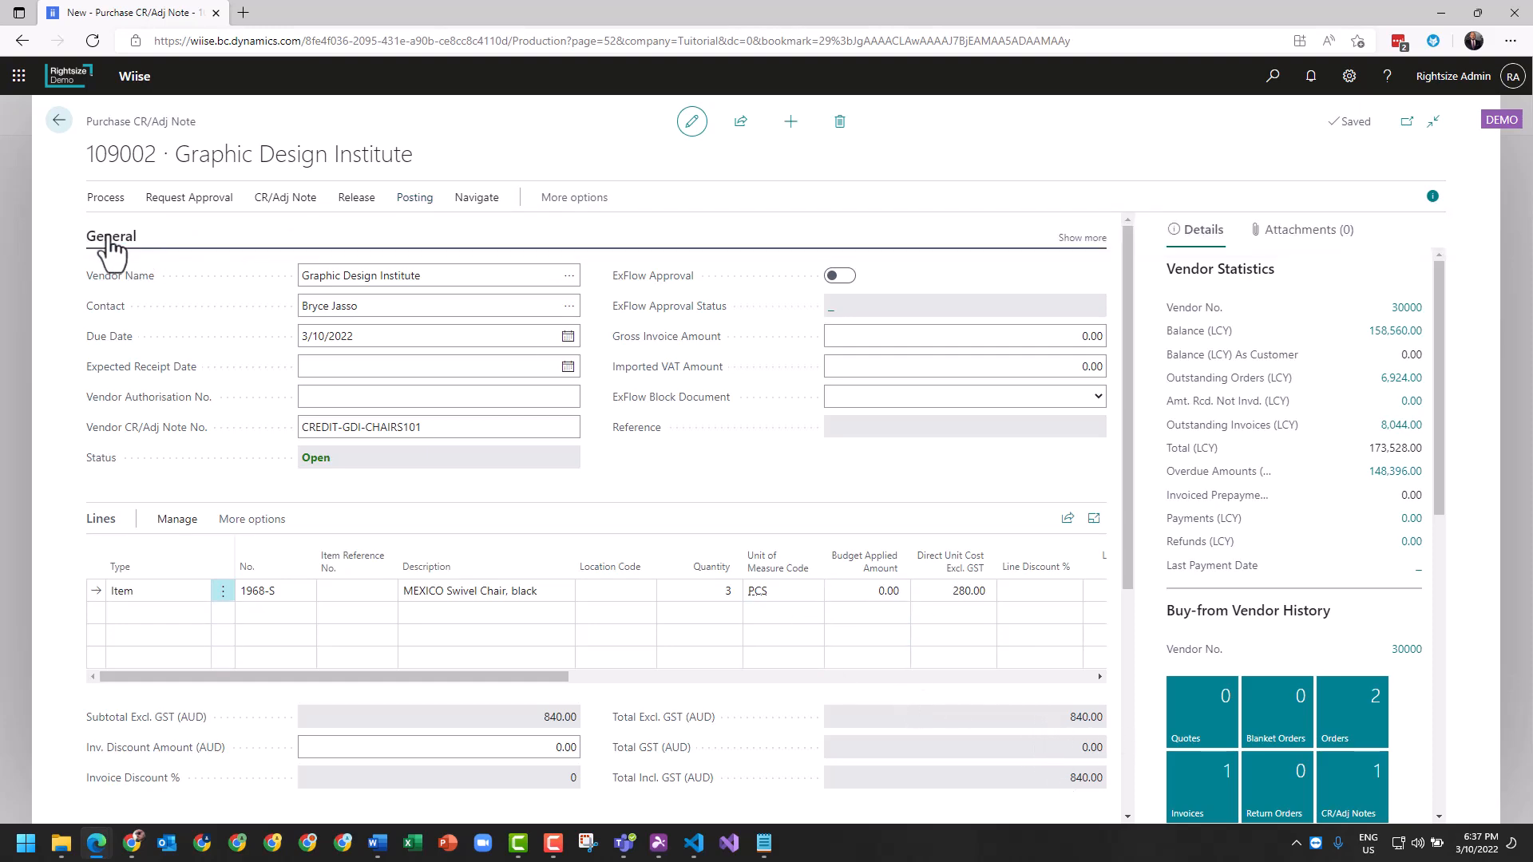
pyautogui.press('F9')
pyautogui.click(857, 507)
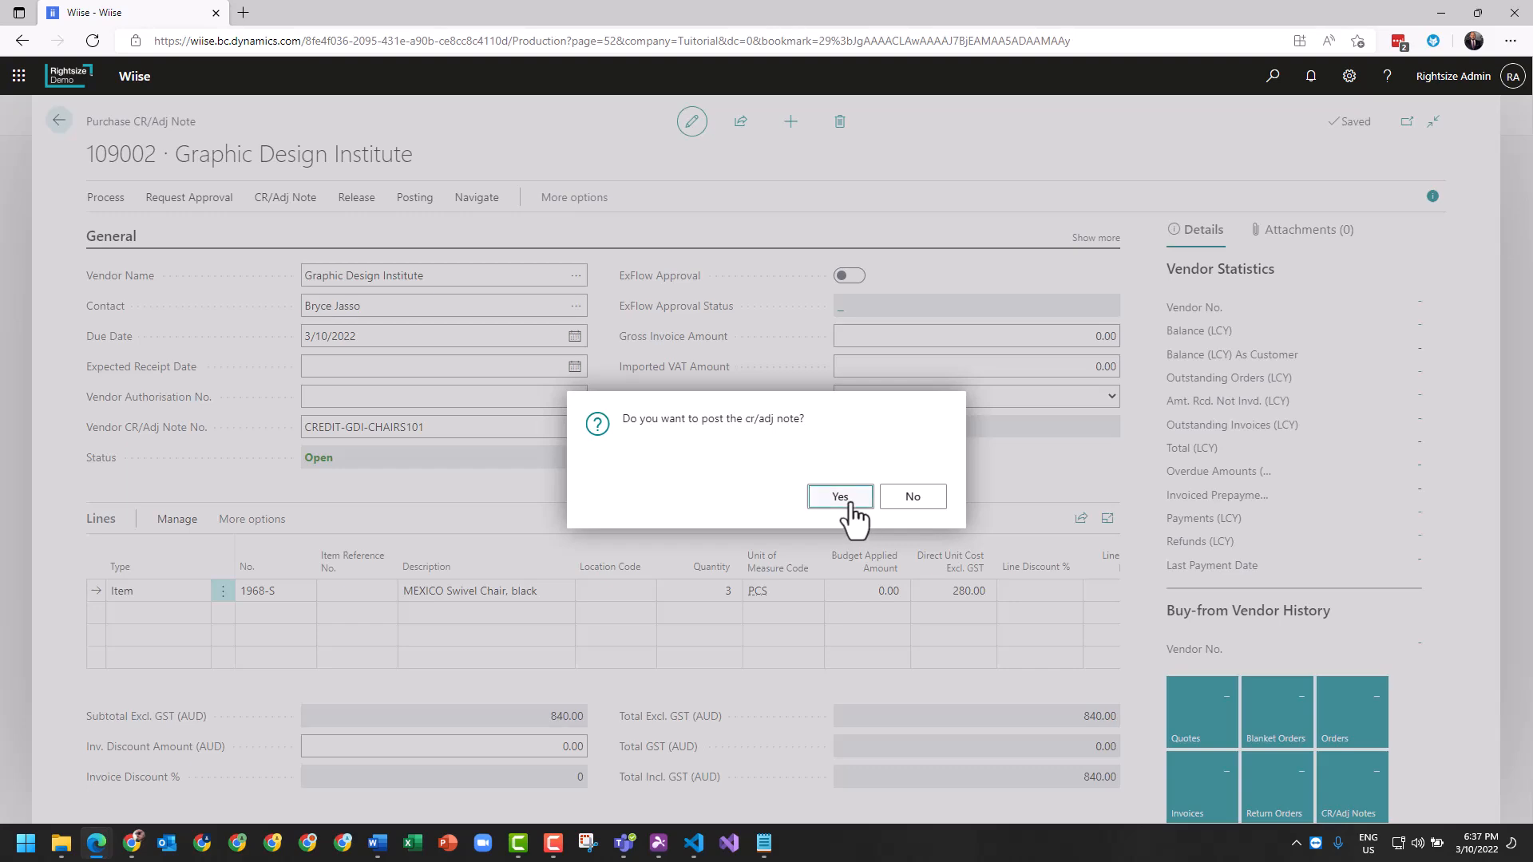